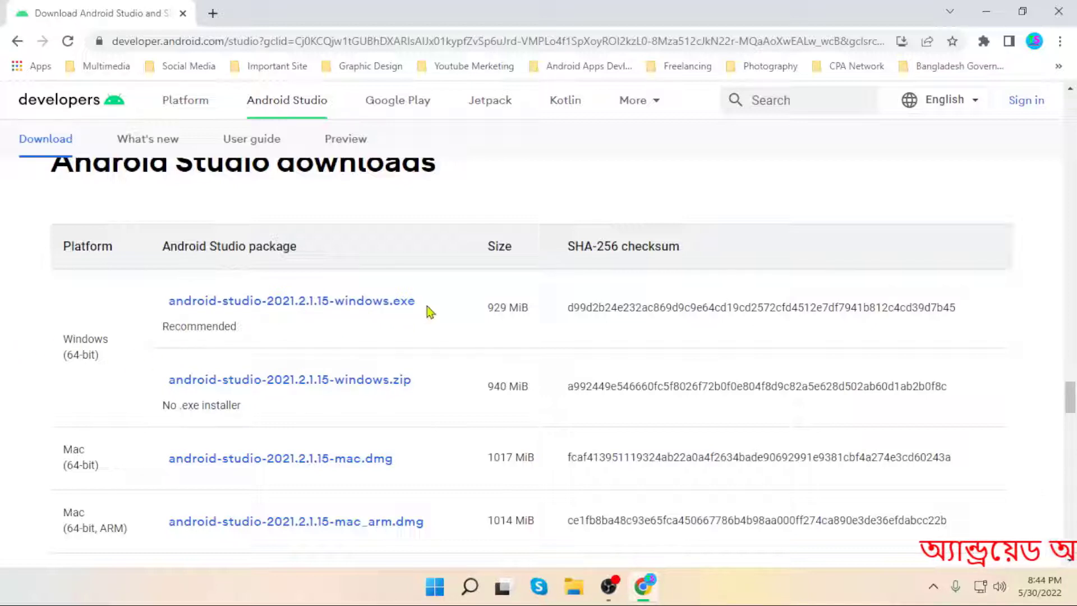
- Download the recommended Windows installer android-studio-2021.2.1.15-windows.exe, agreeing to the terms and conditions and saving it in Downloads
left_click(299, 306)
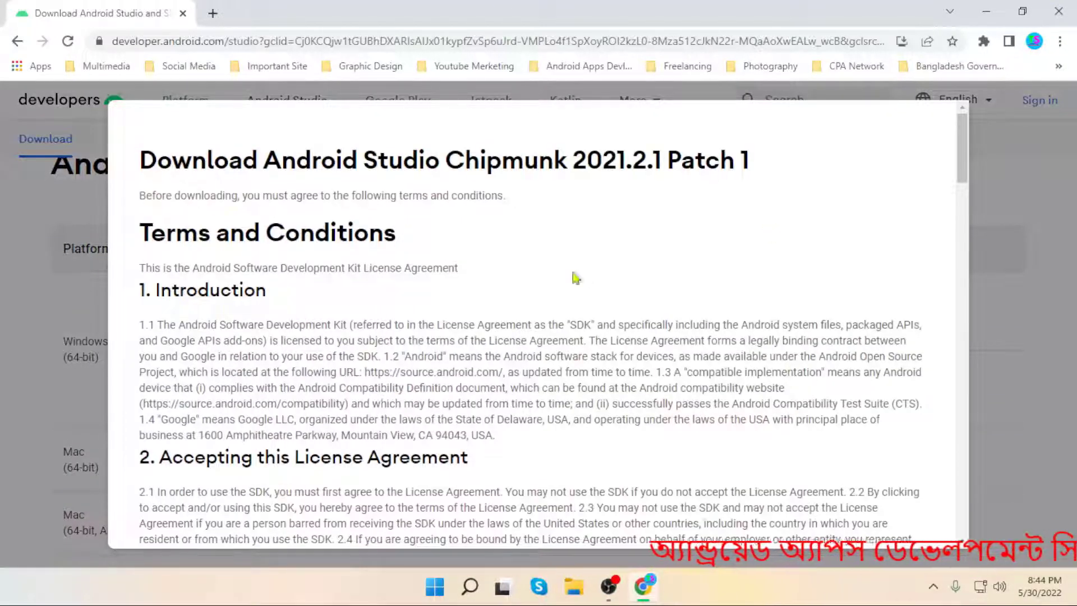
left_click_drag(964, 146, 942, 510)
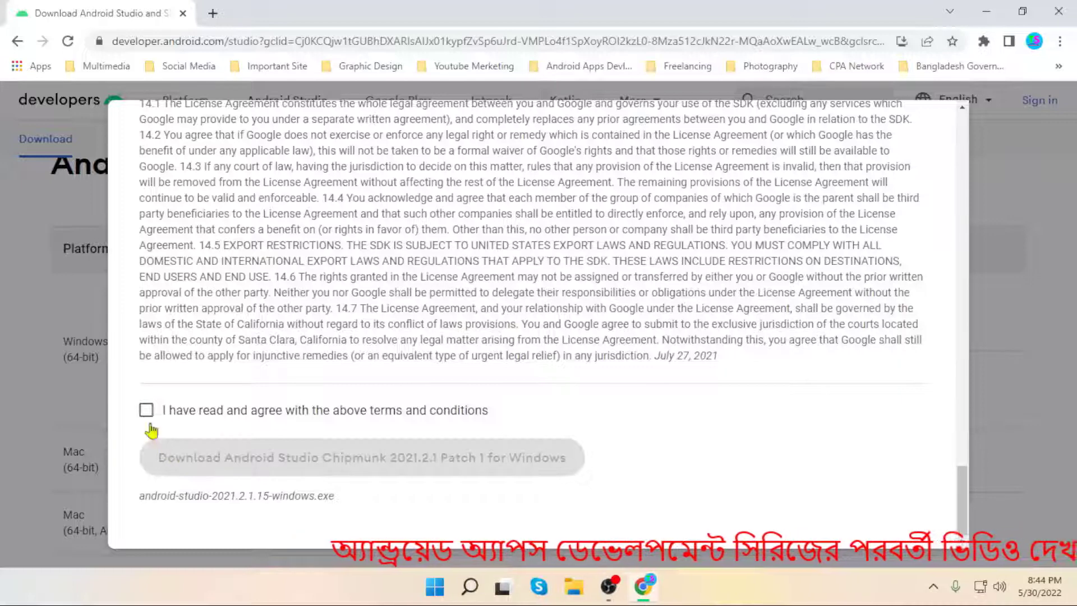
left_click(145, 411)
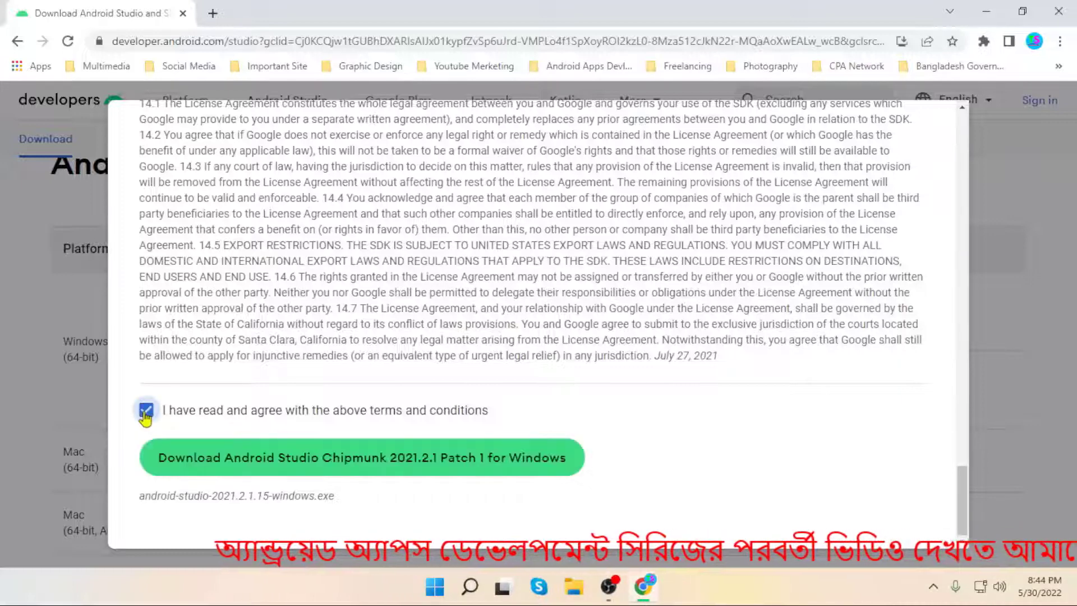
left_click(262, 478)
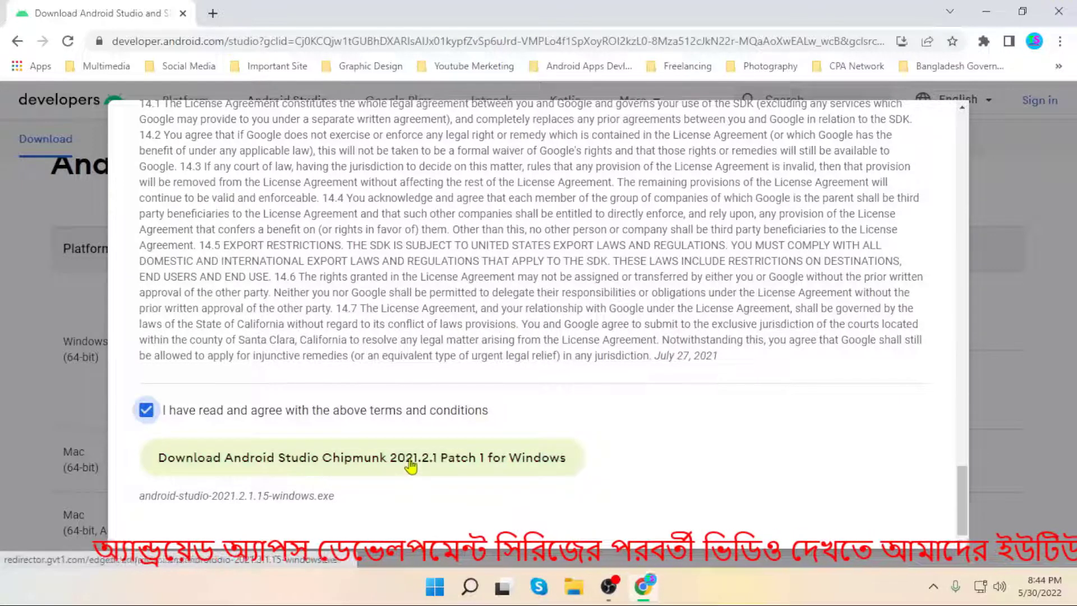
left_click(336, 464)
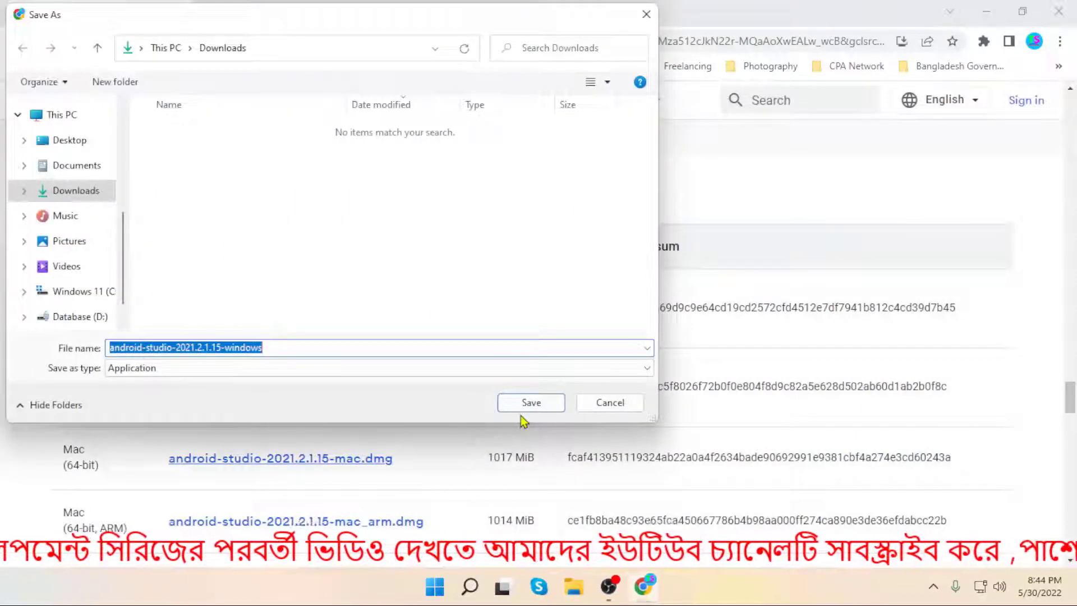
left_click(531, 403)
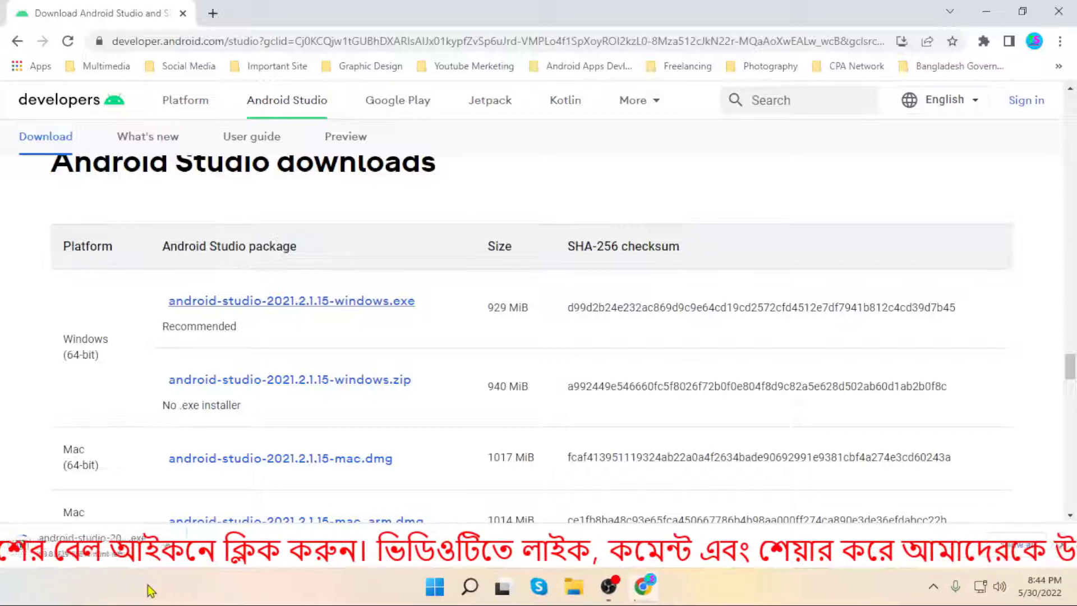
- Cancel the running Android Studio installer download
right_click(172, 555)
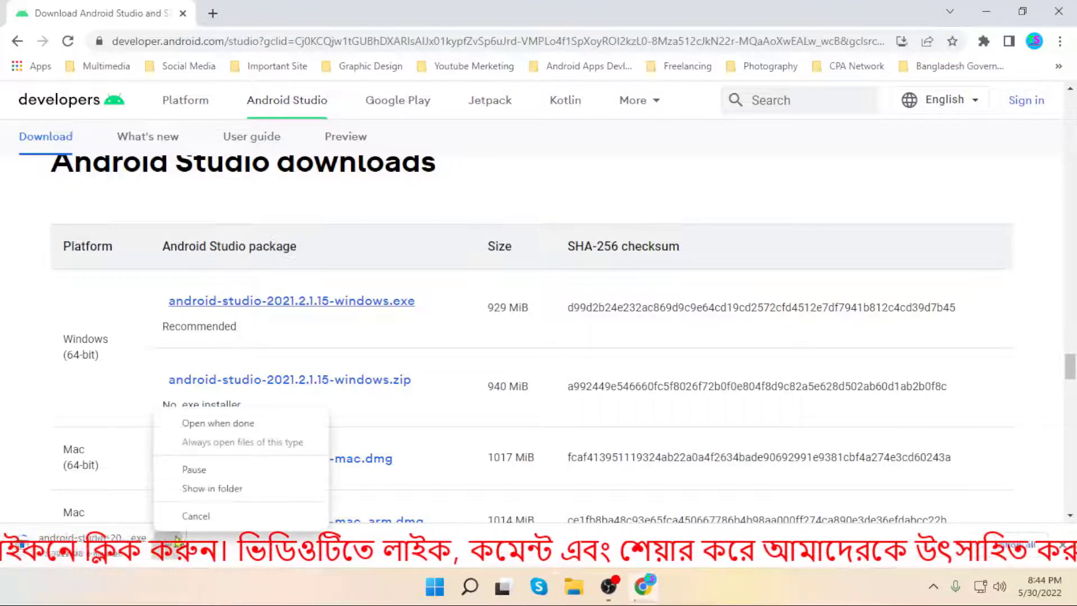
left_click(190, 514)
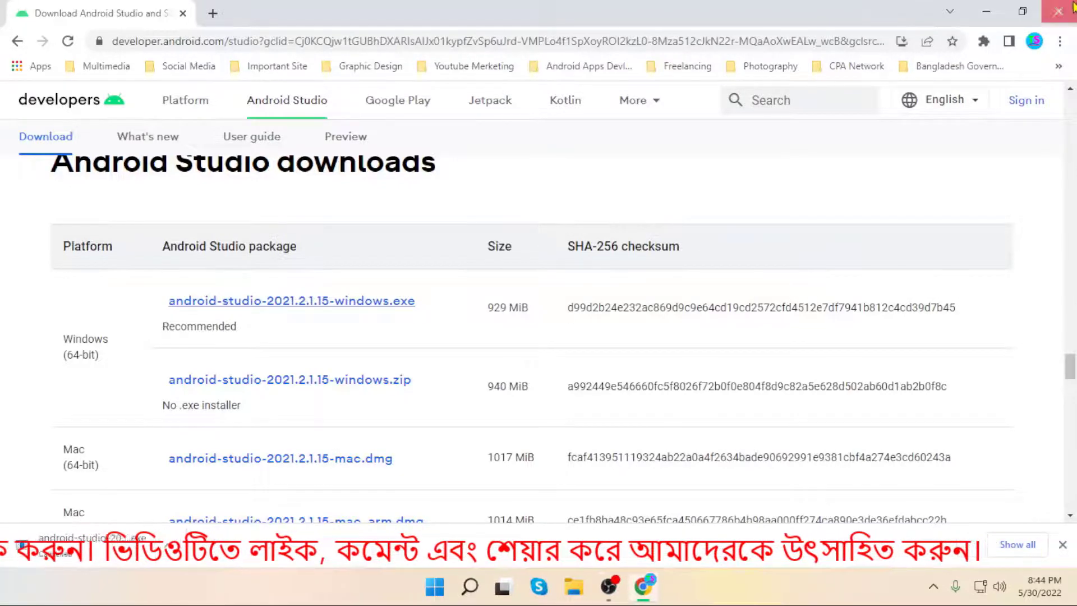
- Close the browser and open the folder D:\SOFTWARE\Work Software\Android Apps Development Software in File Explorer
left_click(1058, 11)
double_click(26, 34)
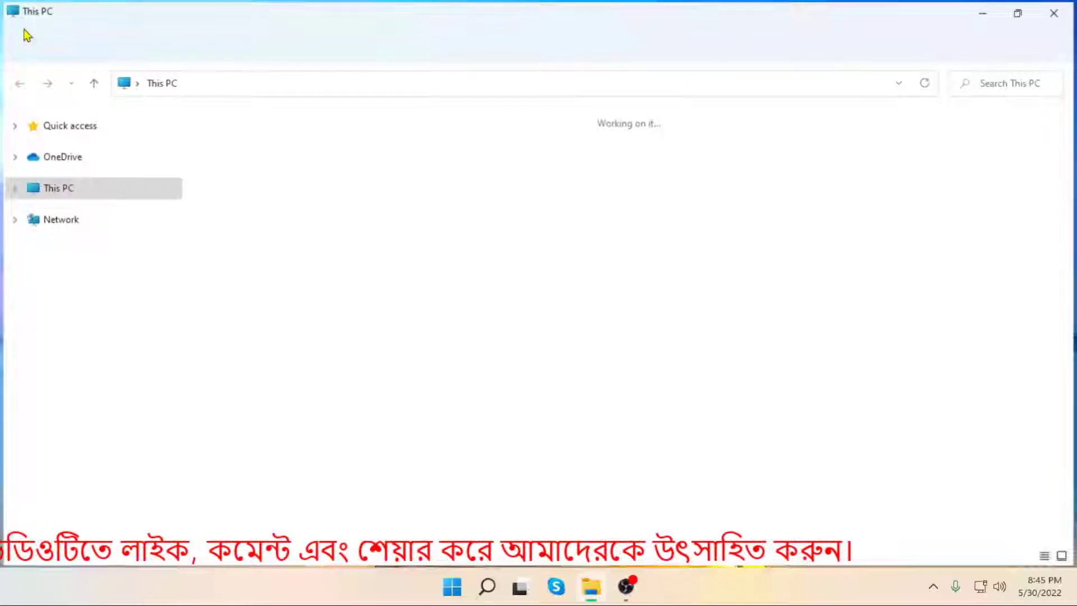
double_click(465, 272)
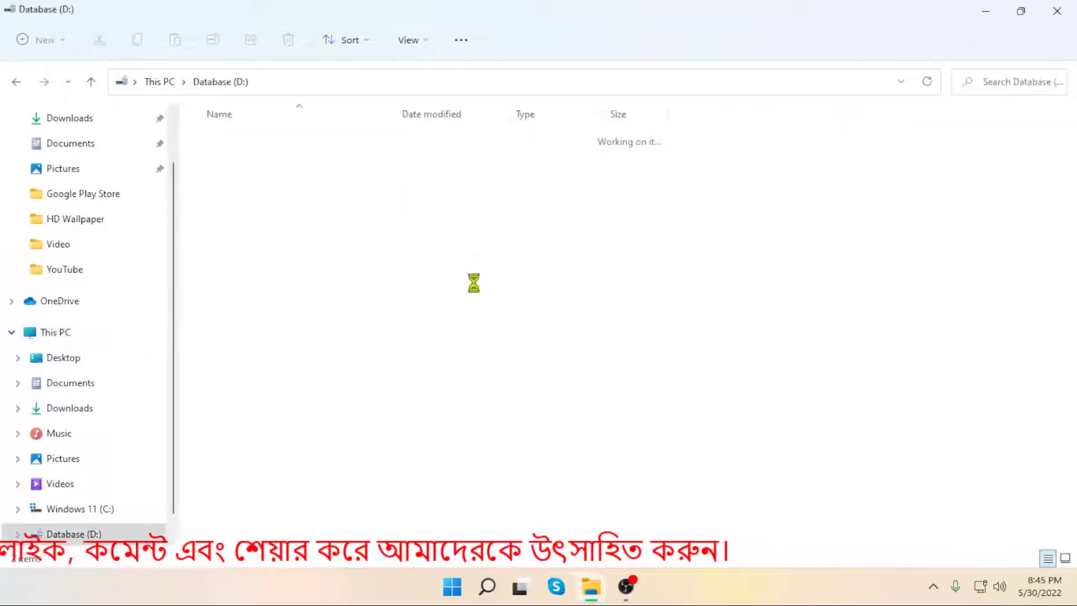
left_click(234, 168)
double_click(233, 168)
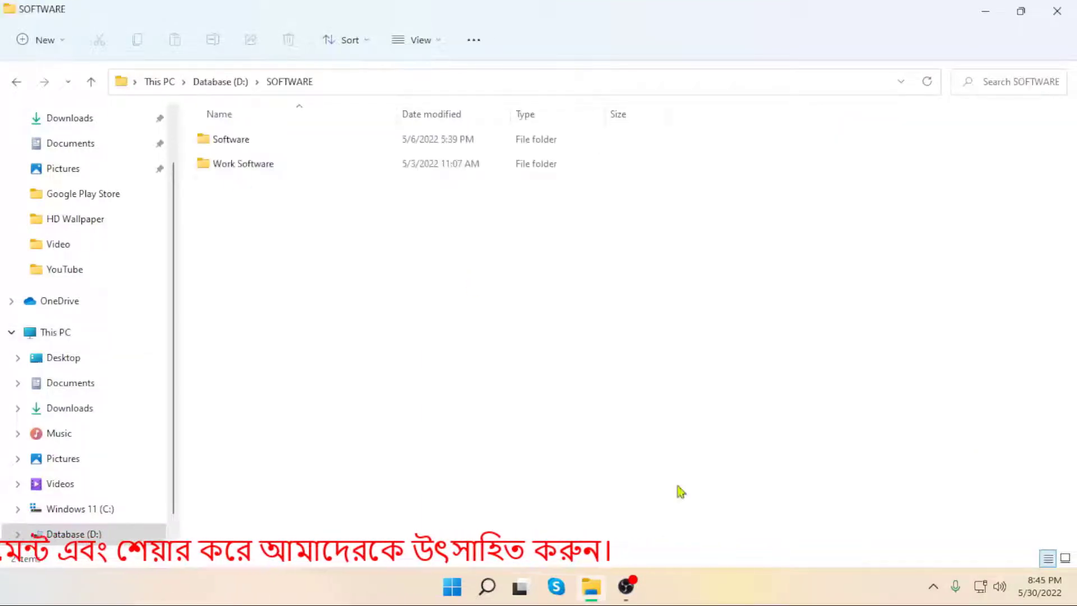
double_click(243, 164)
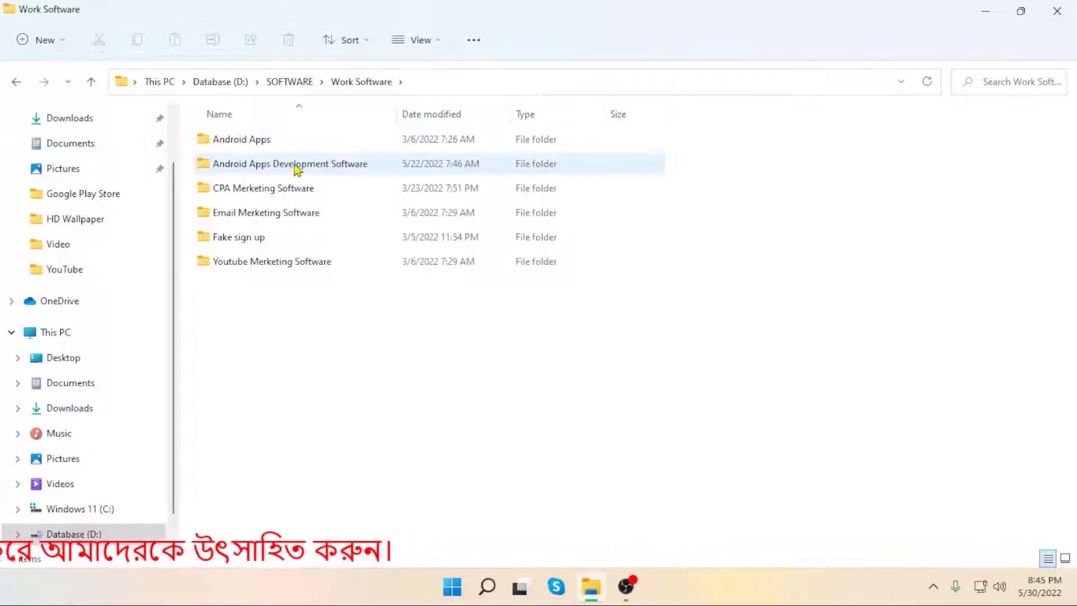
double_click(297, 166)
- Run the android-studio-2021.2.1.14-windows installer, allow it past the security warning, and continue to the component selection
left_click(227, 143)
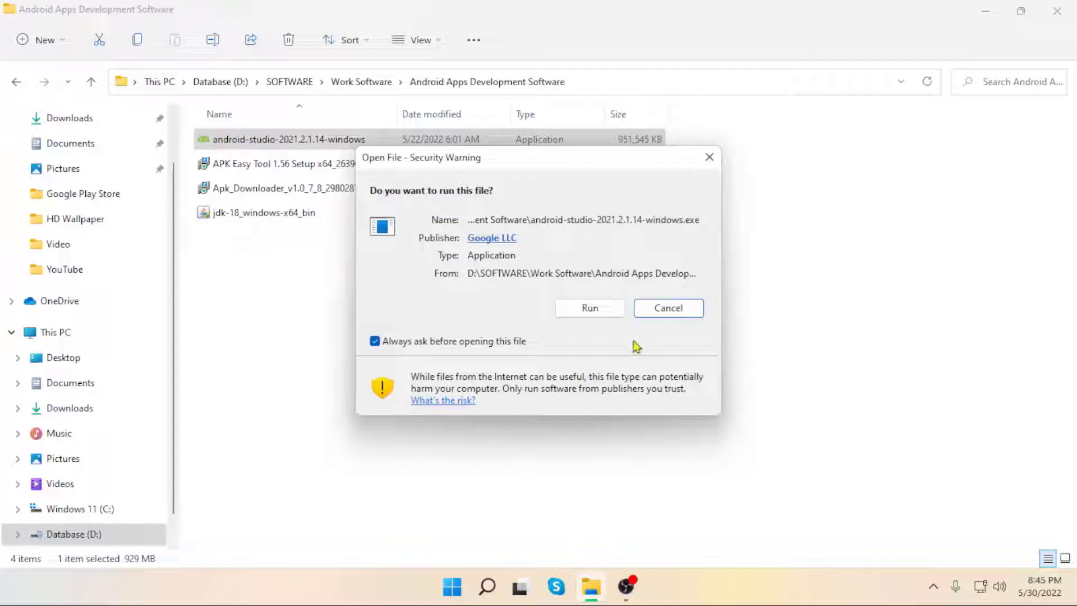
left_click(590, 309)
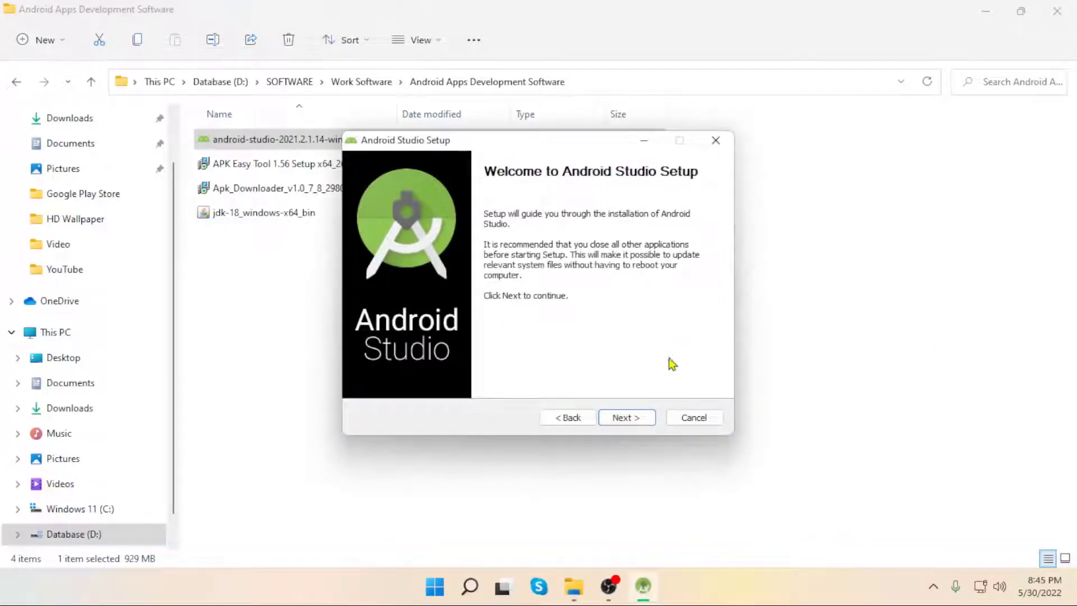
left_click(627, 421)
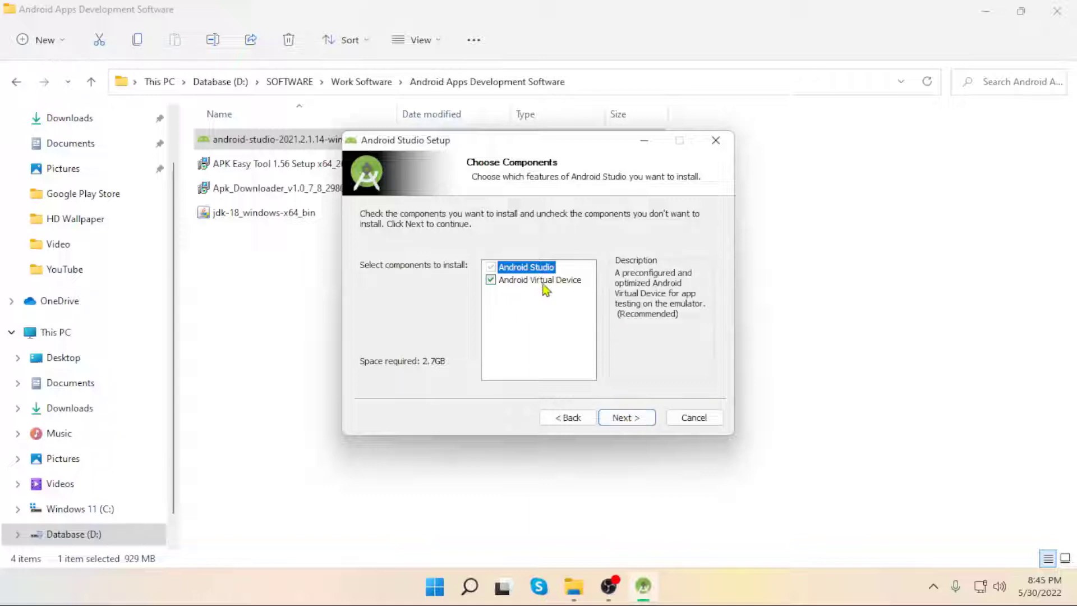
- Install Android Studio with the Android Virtual Device component into C:\Program Files\Android\Android Studio, using the Android Studio Start Menu folder
mouse_move(576, 286)
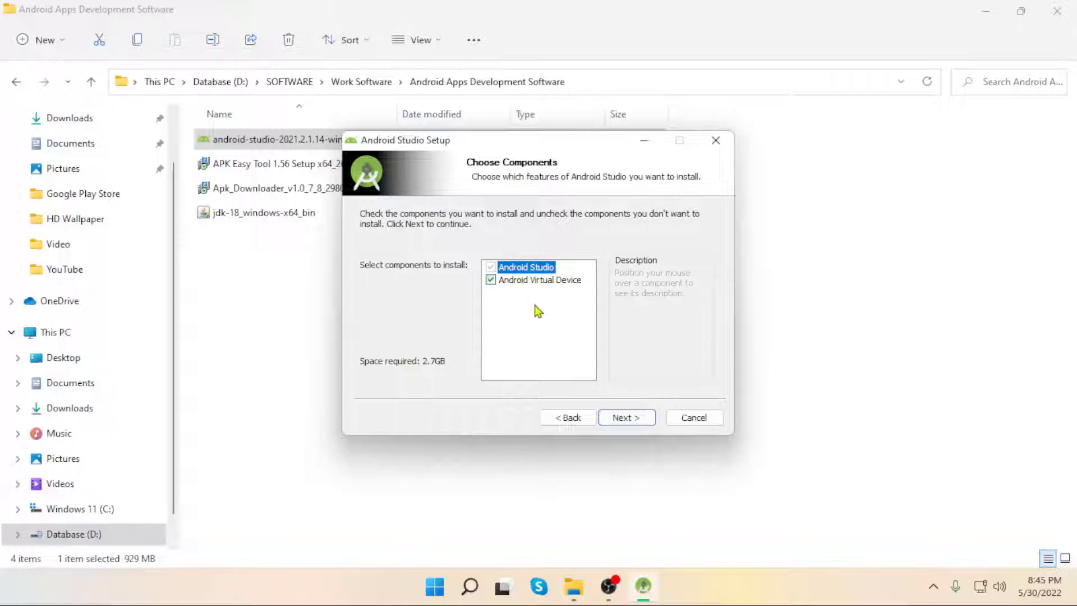
mouse_move(489, 287)
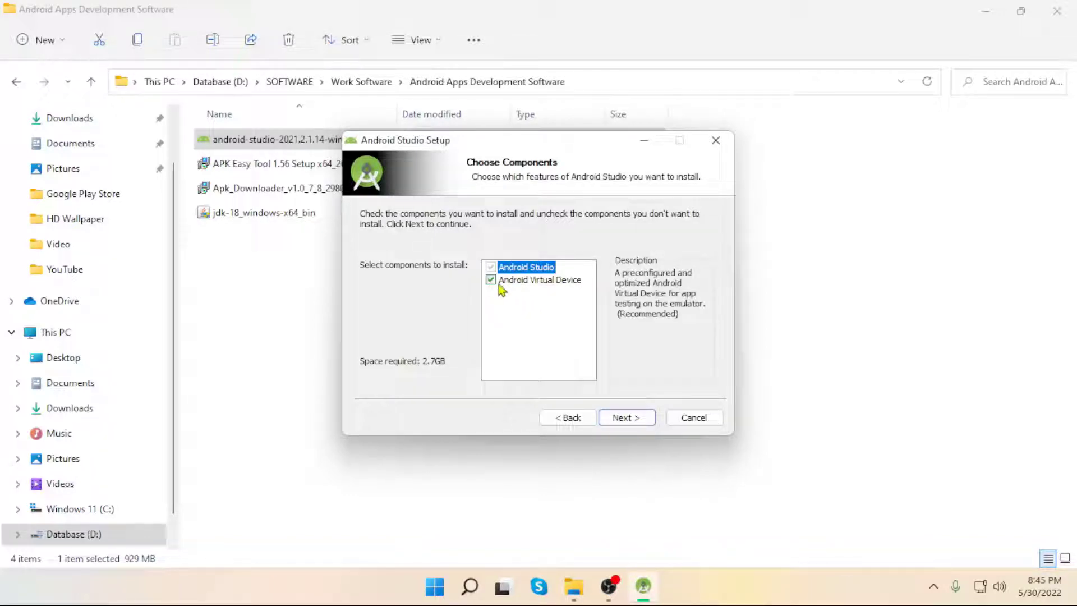
left_click(624, 422)
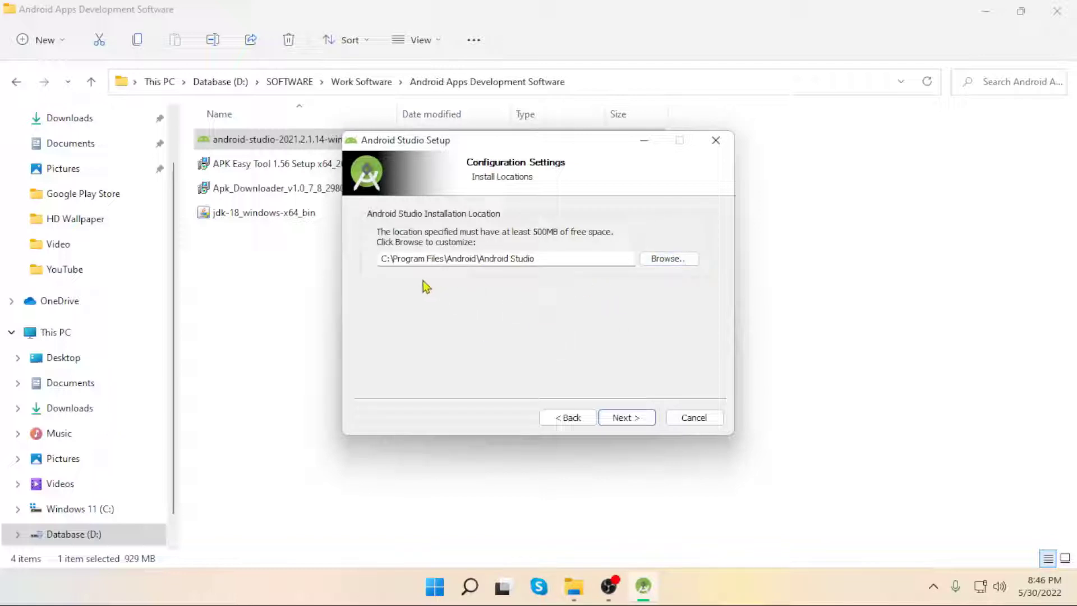
left_click(623, 418)
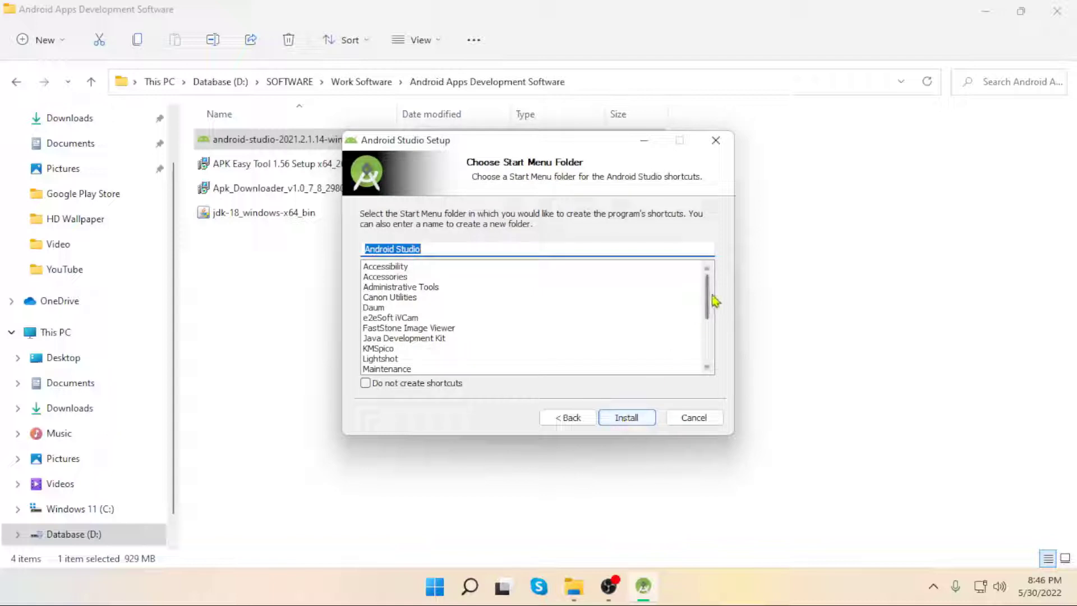
left_click_drag(706, 303, 707, 275)
left_click(630, 424)
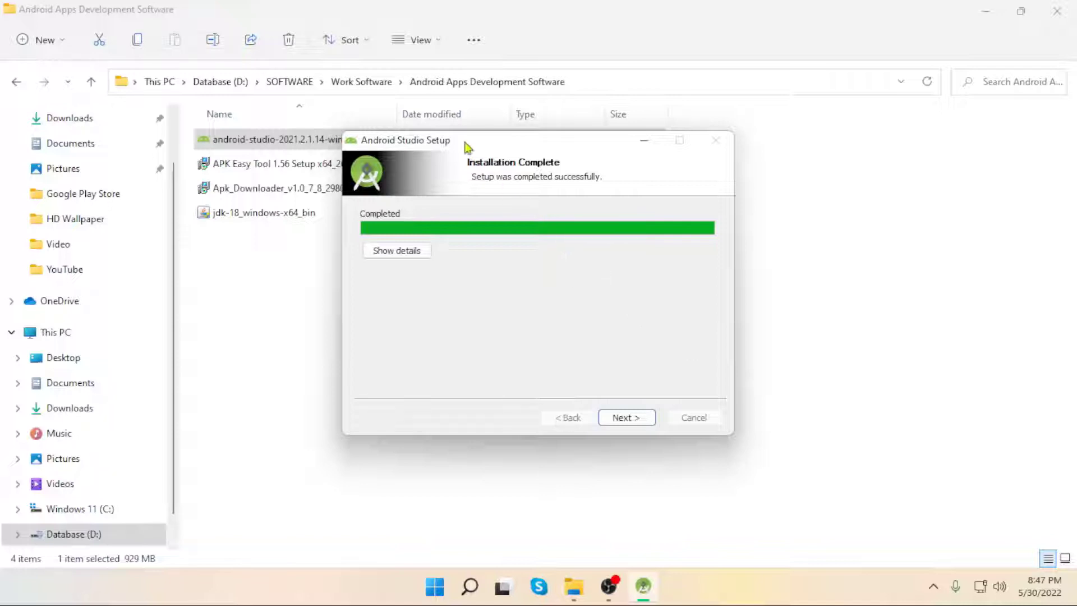
- Finish the installer with Start Android Studio enabled and close the File Explorer window
left_click(626, 418)
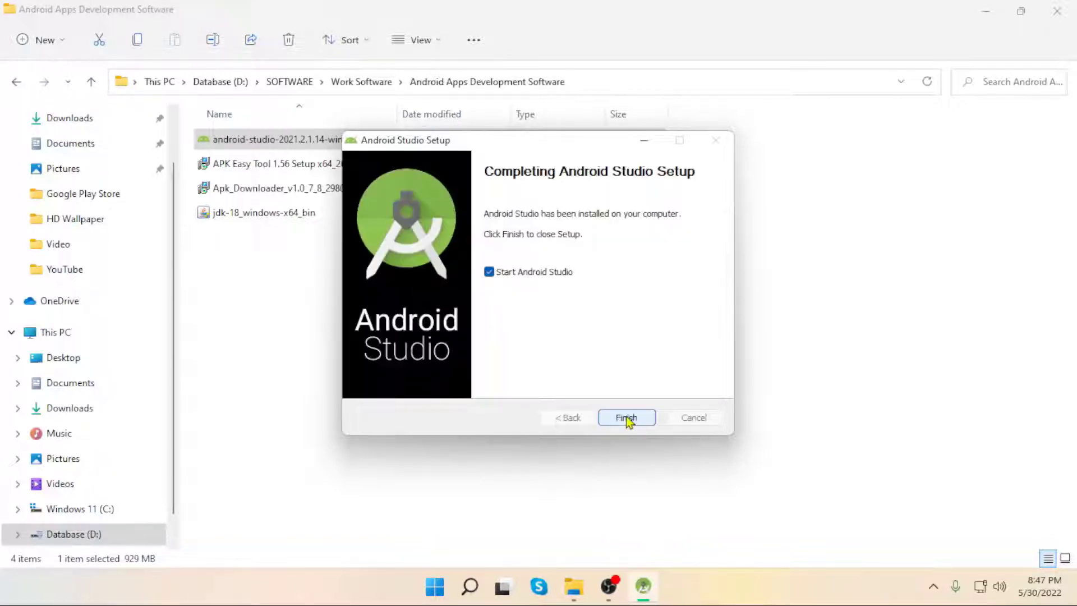
left_click(626, 417)
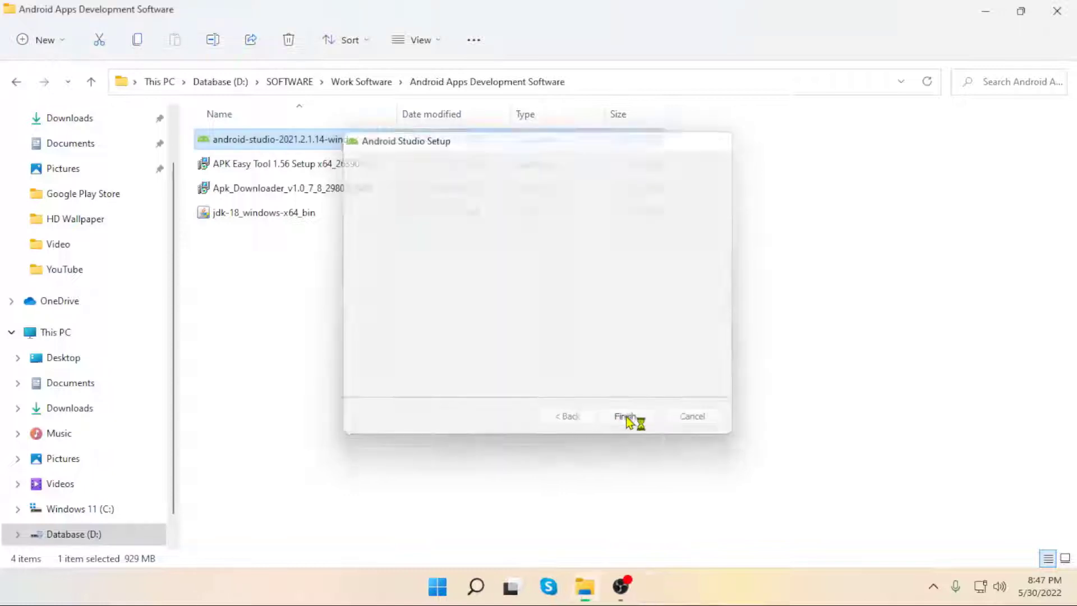
left_click(1057, 11)
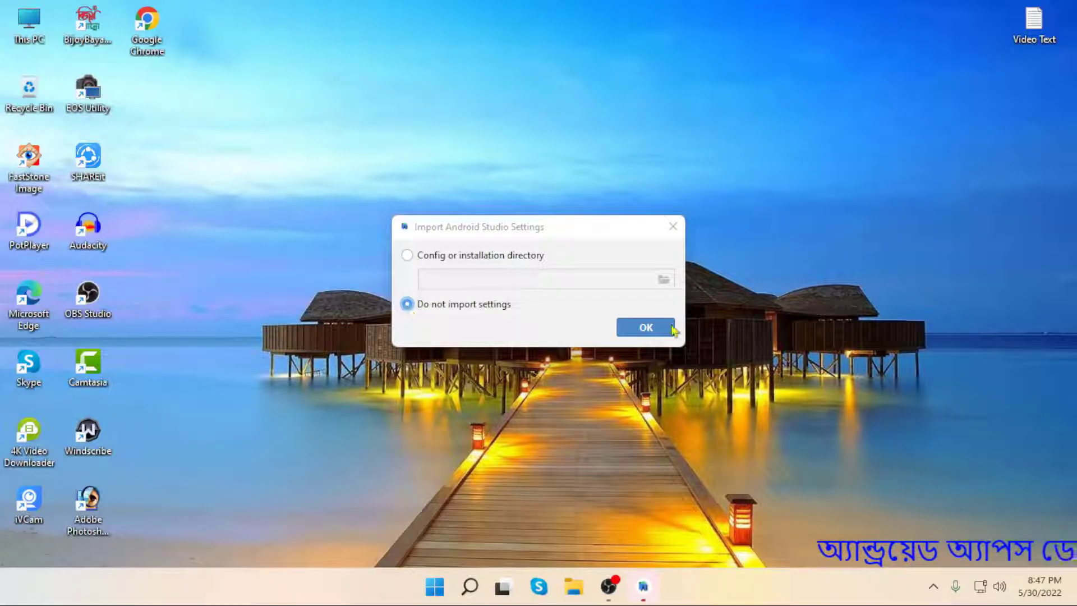
- Start Android Studio without importing settings, agree to send usage statistics to Google, and continue past the welcome page
left_click(644, 328)
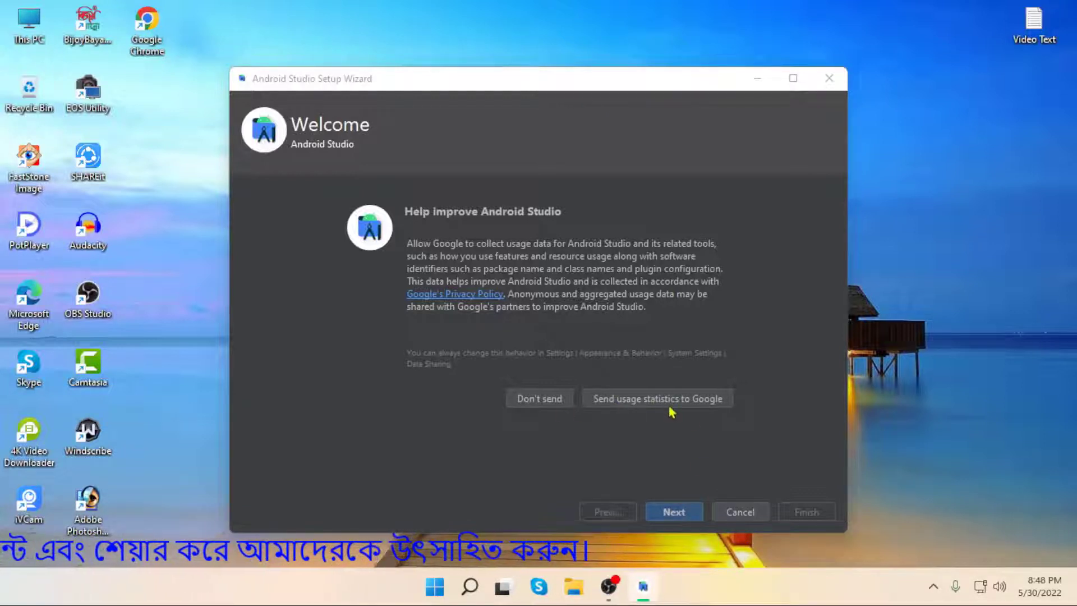
left_click(690, 401)
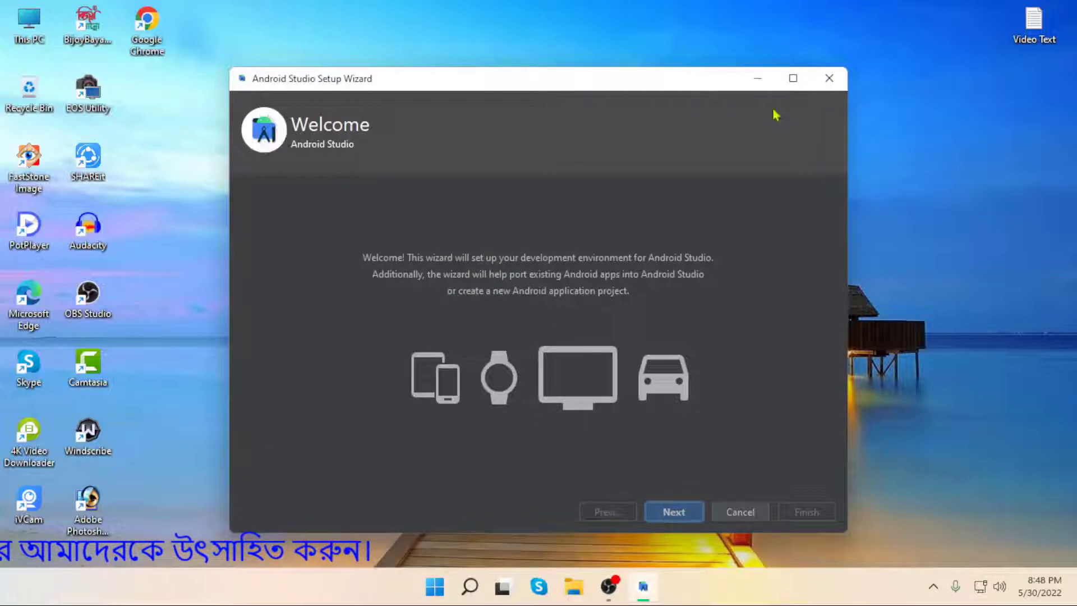
left_click(675, 513)
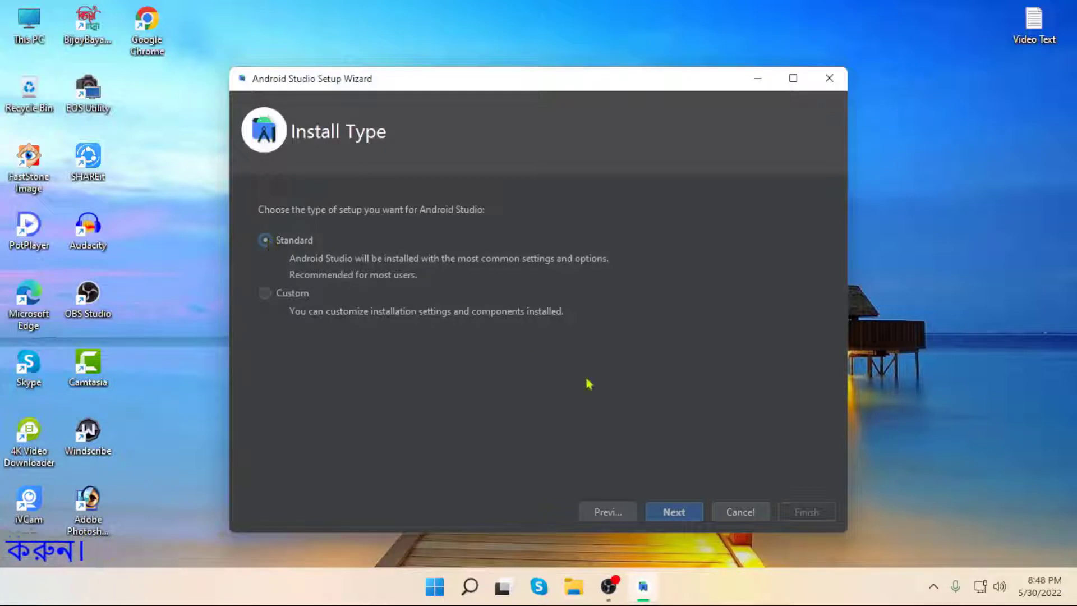
- Choose the Standard install type and the Light UI theme in the setup wizard
left_click(679, 517)
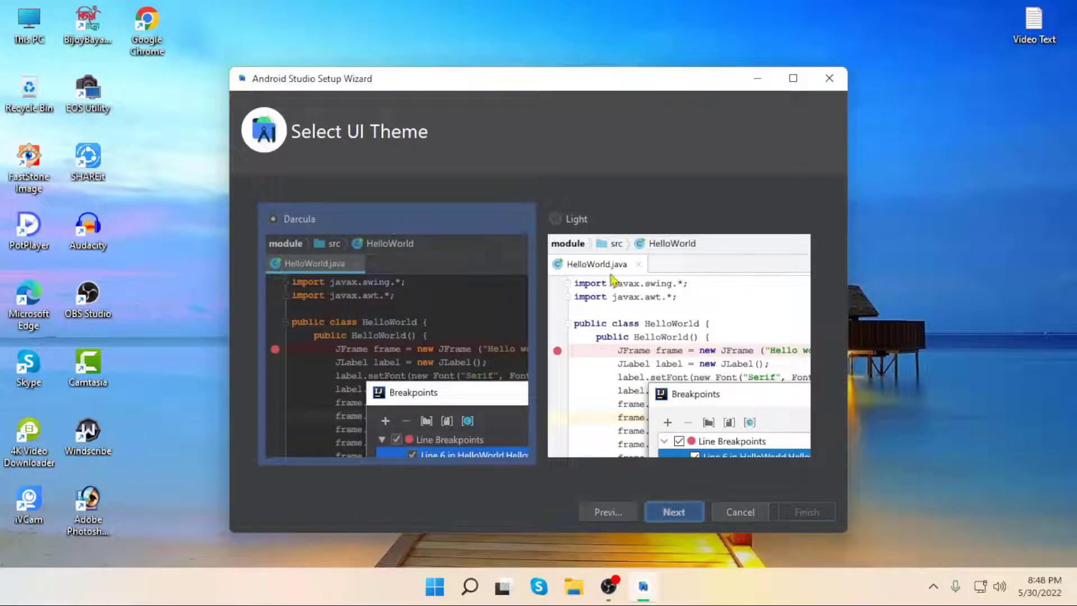
left_click(554, 219)
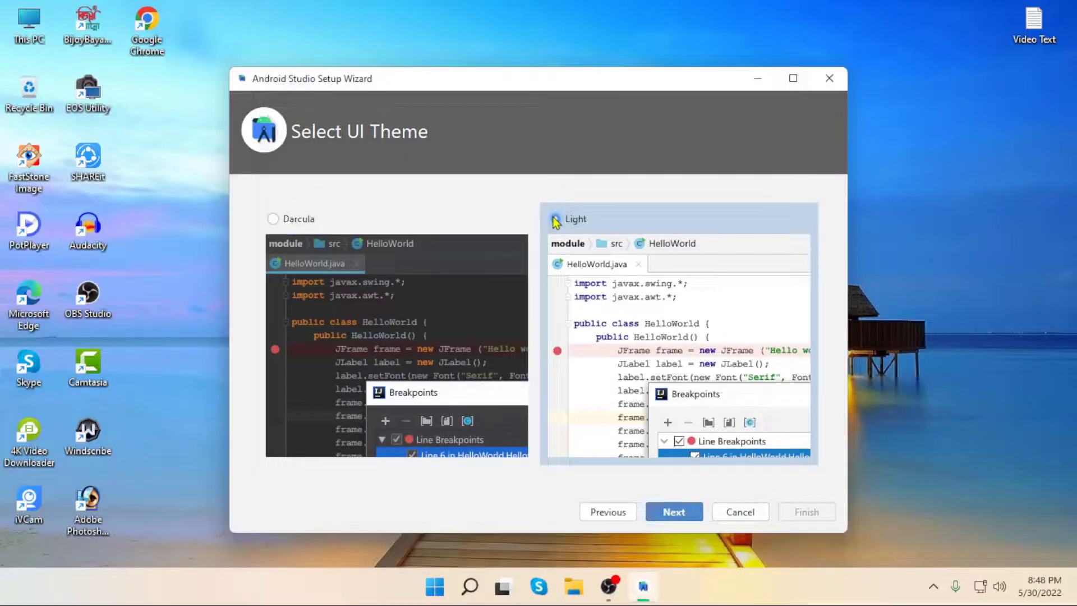
left_click(674, 512)
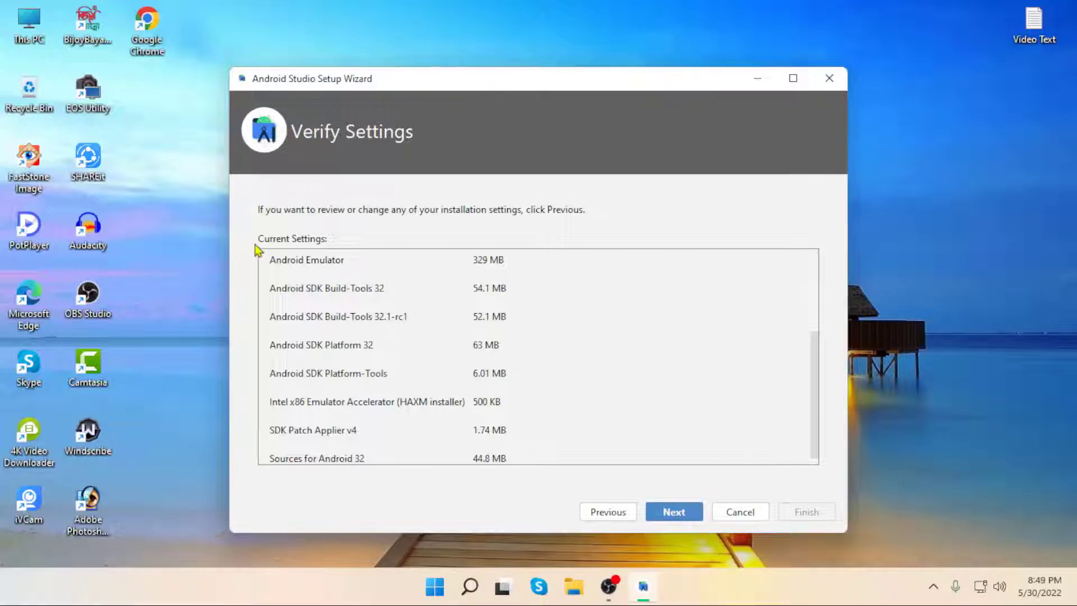
- Review the SDK folder, JDK location and list of SDK components to download, and accept these settings
left_click_drag(816, 365, 831, 264)
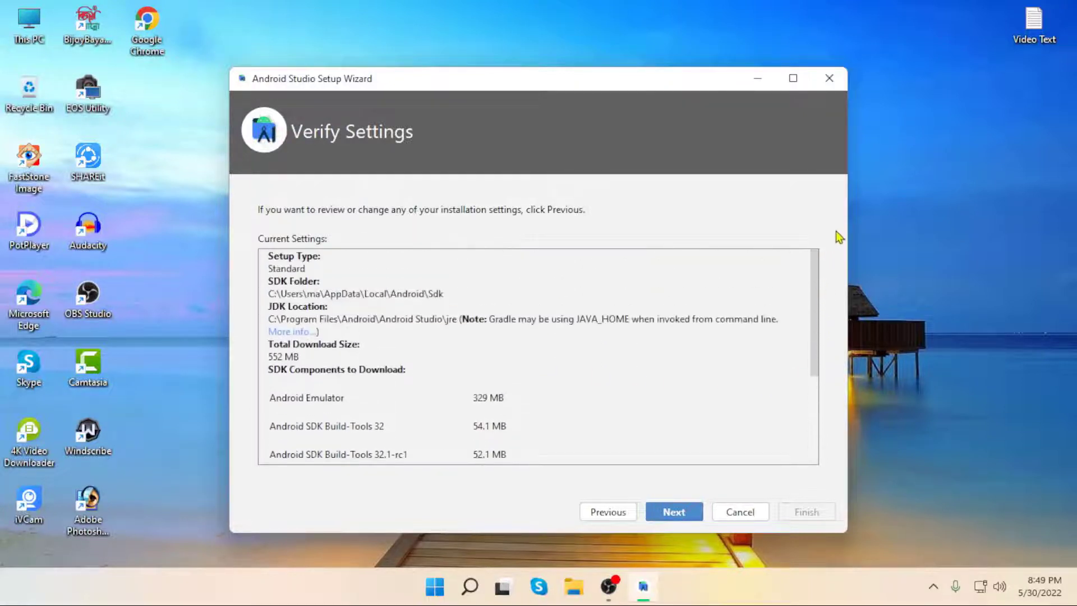
left_click_drag(813, 314, 812, 365)
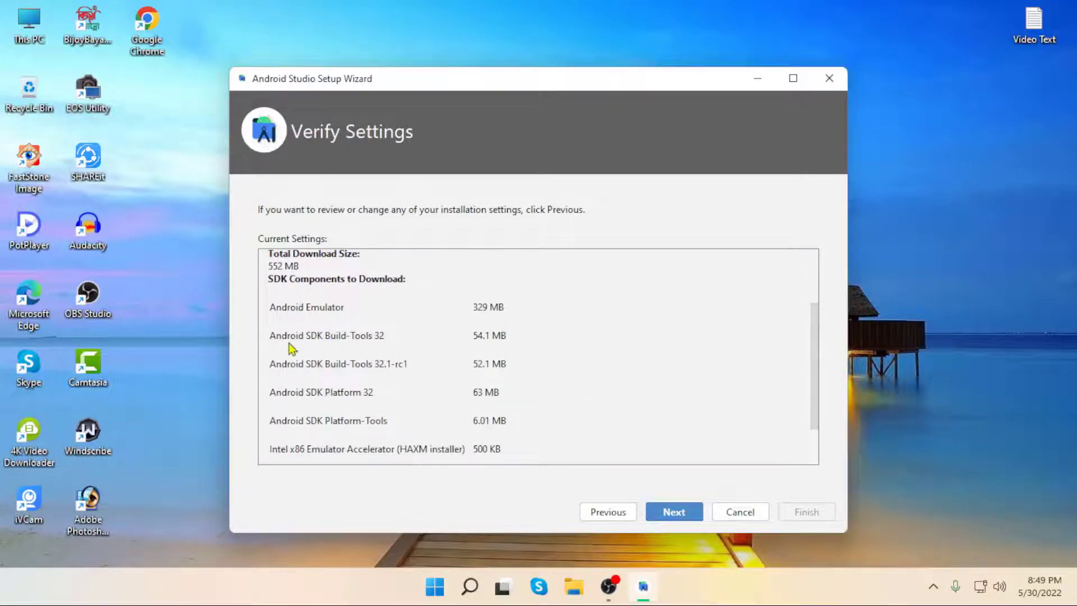
scroll(382, 346, "down", 2)
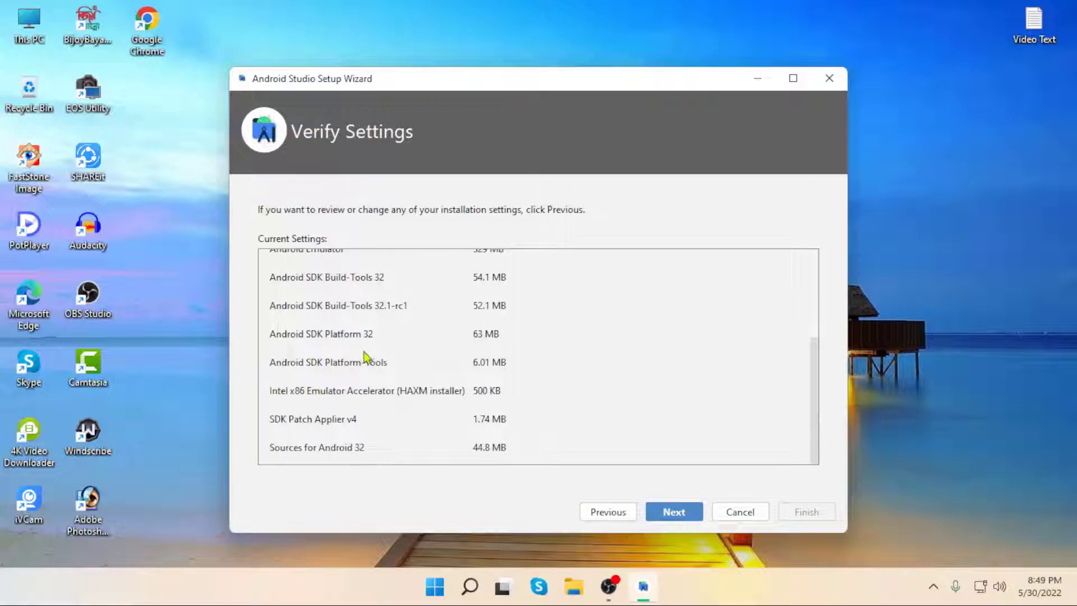
scroll(365, 449, "up", 5)
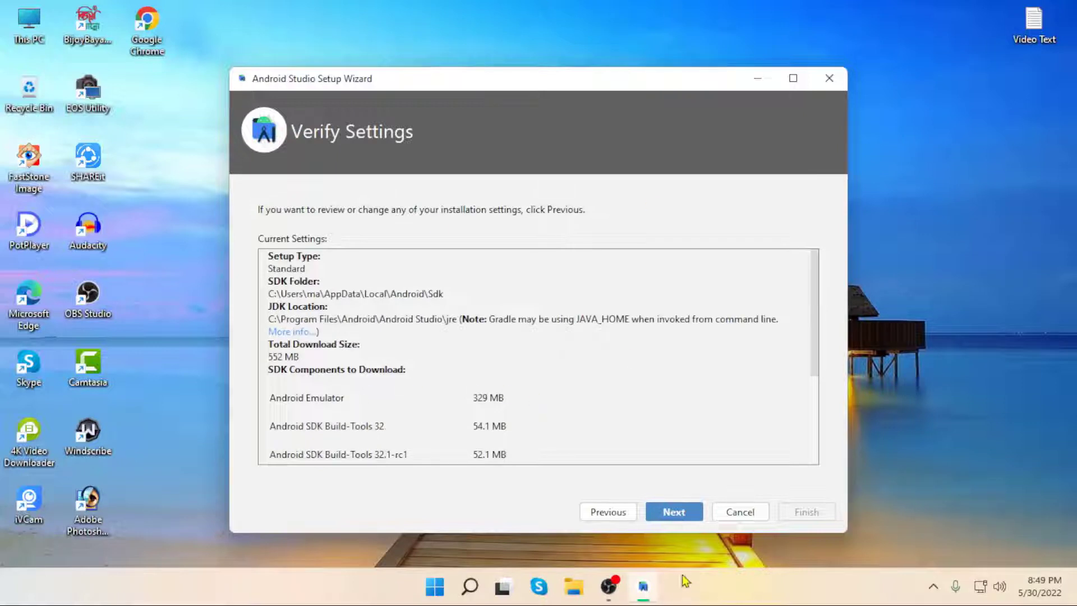
left_click(674, 513)
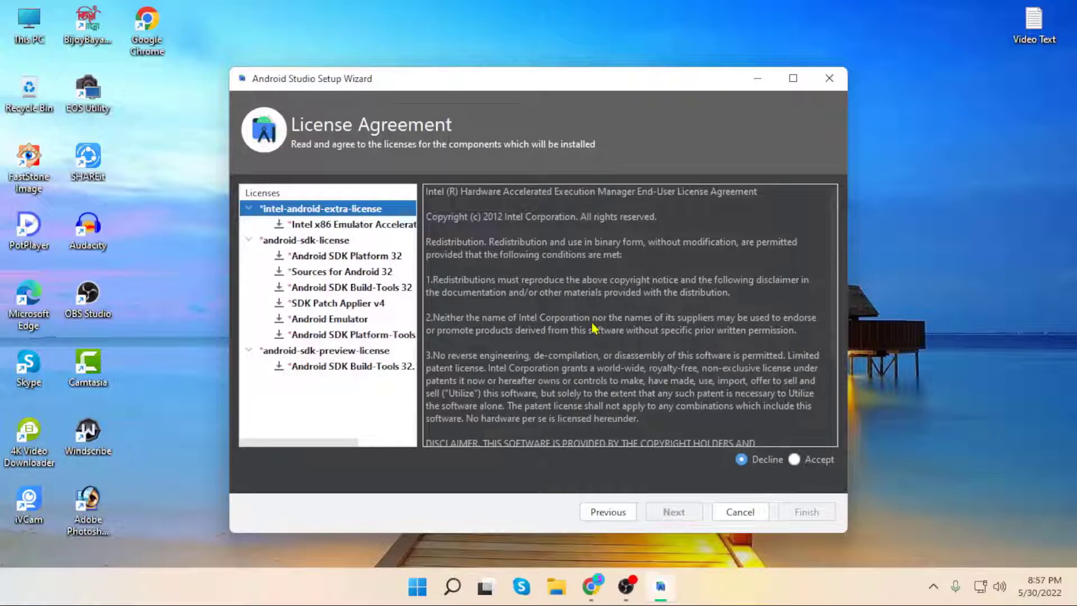
- Accept the intel-android-extra-license, android-sdk-license and android-sdk-preview-license agreements
left_click(794, 460)
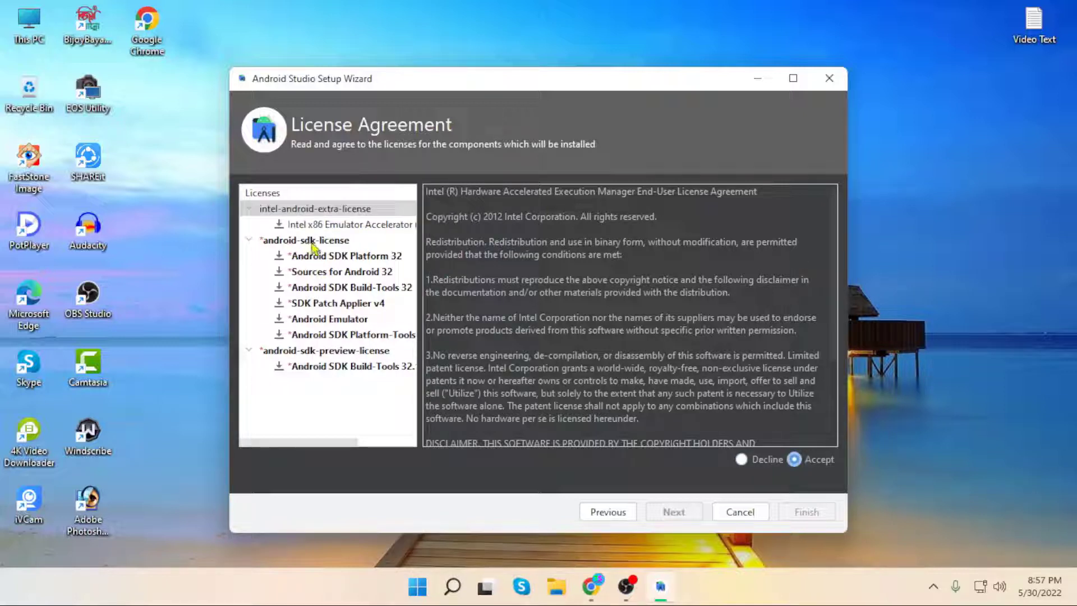
left_click(314, 242)
left_click(794, 461)
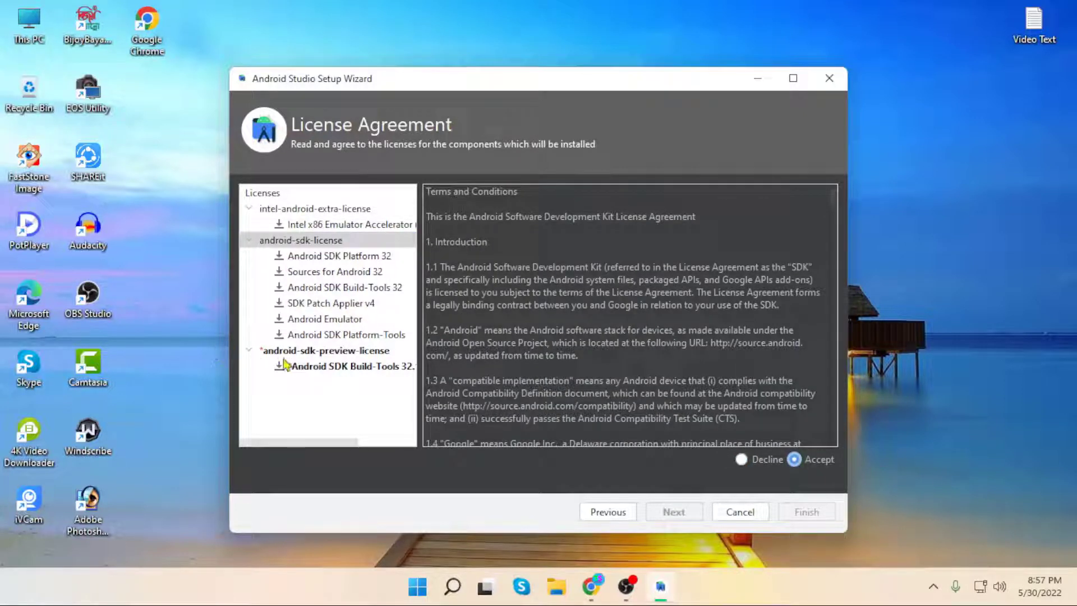
left_click(349, 352)
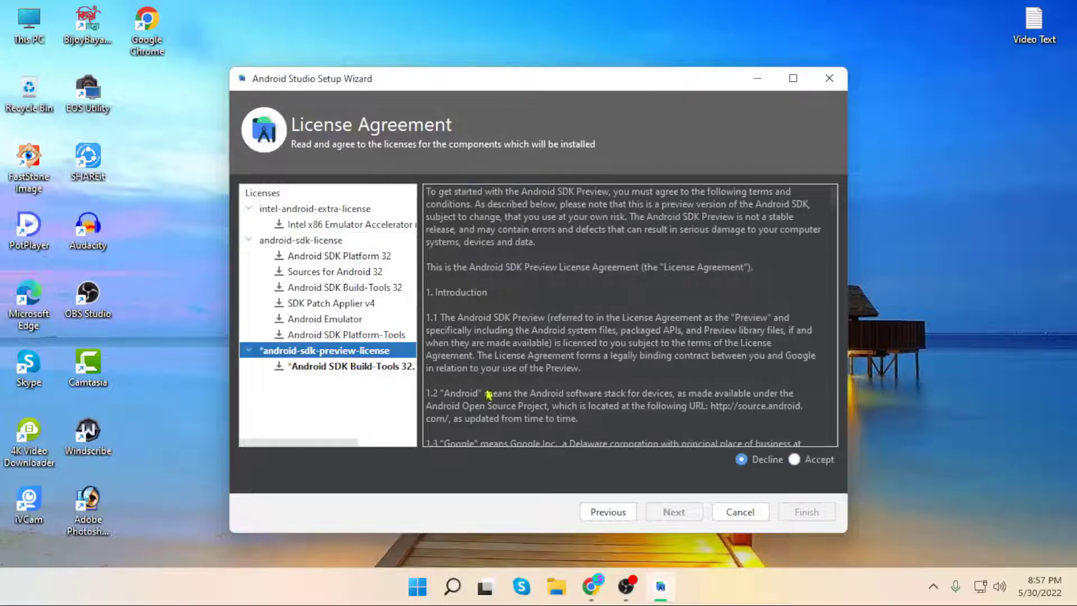
left_click(794, 459)
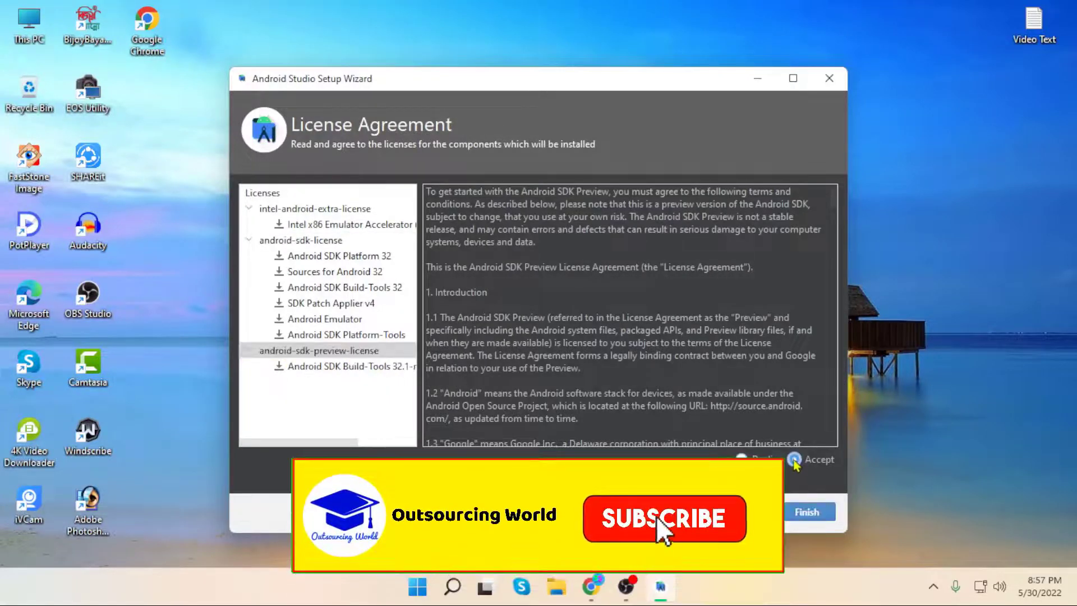
- Install the SDK components, check the end of the download log and finish the setup wizard
left_click(811, 515)
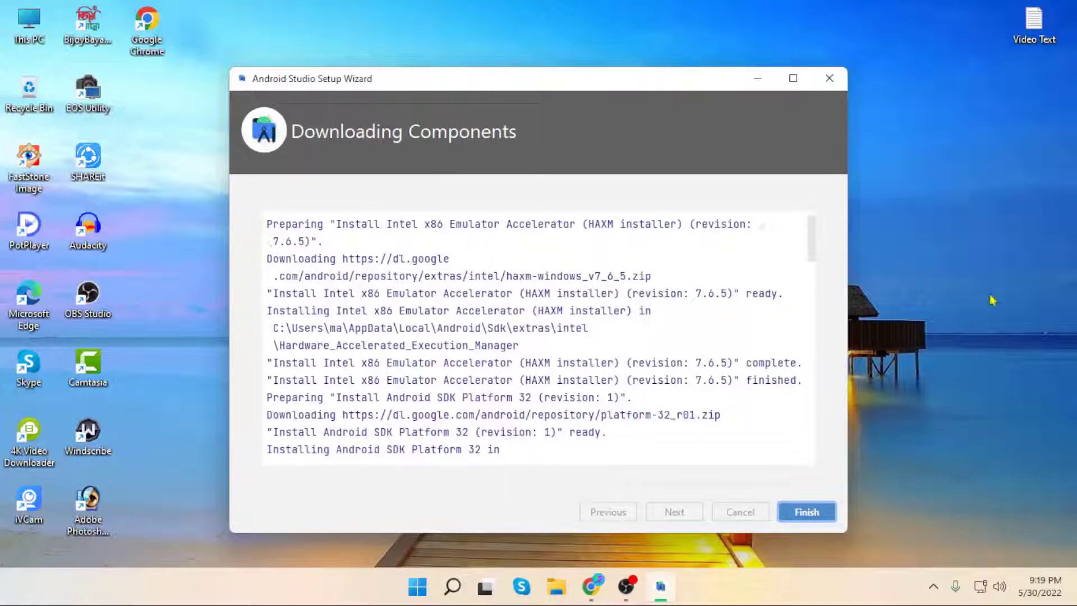
left_click_drag(811, 244, 798, 464)
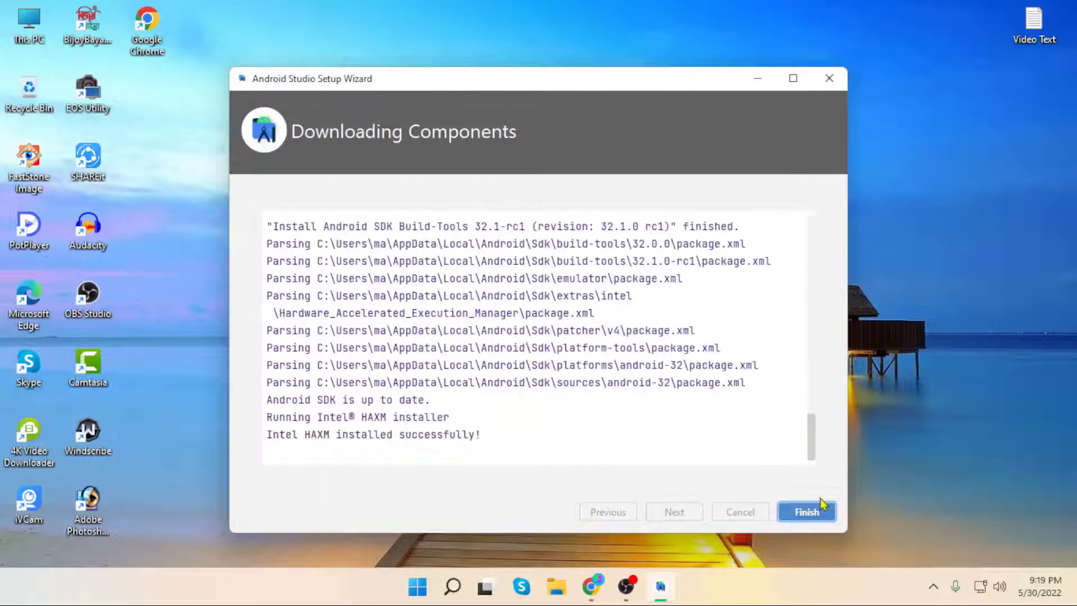
left_click(804, 511)
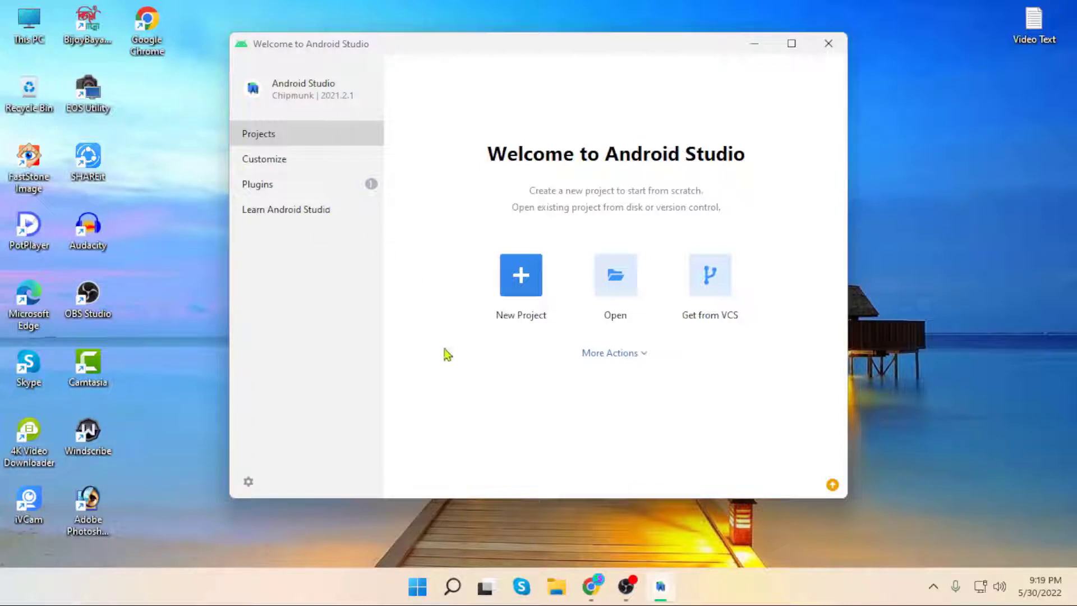
- Look through the welcome screen's options and its additional actions, such as Virtual Device Manager and SDK Manager
left_click(248, 482)
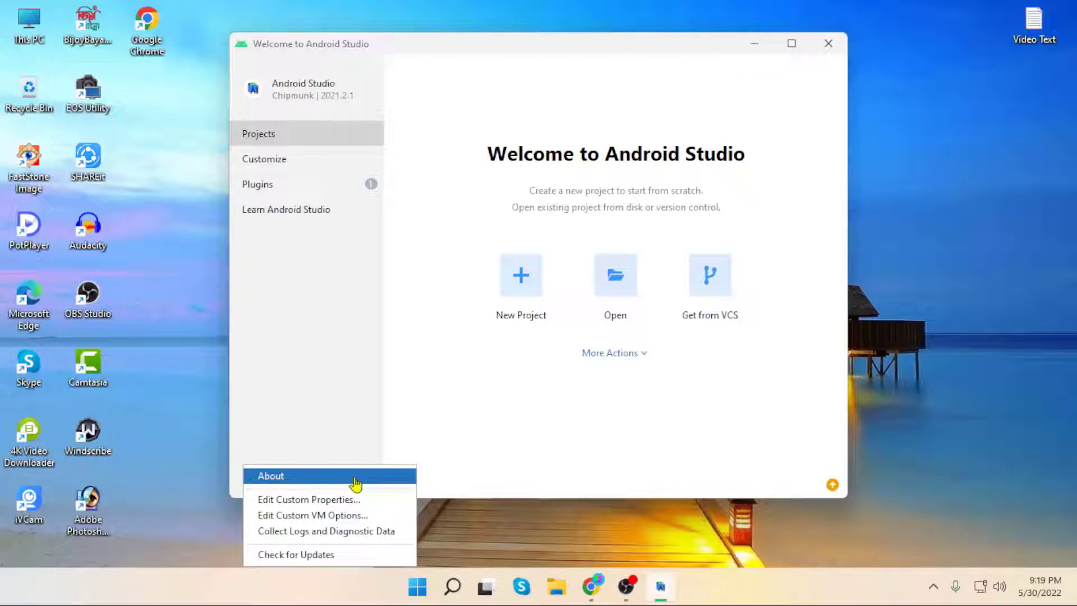
left_click(320, 426)
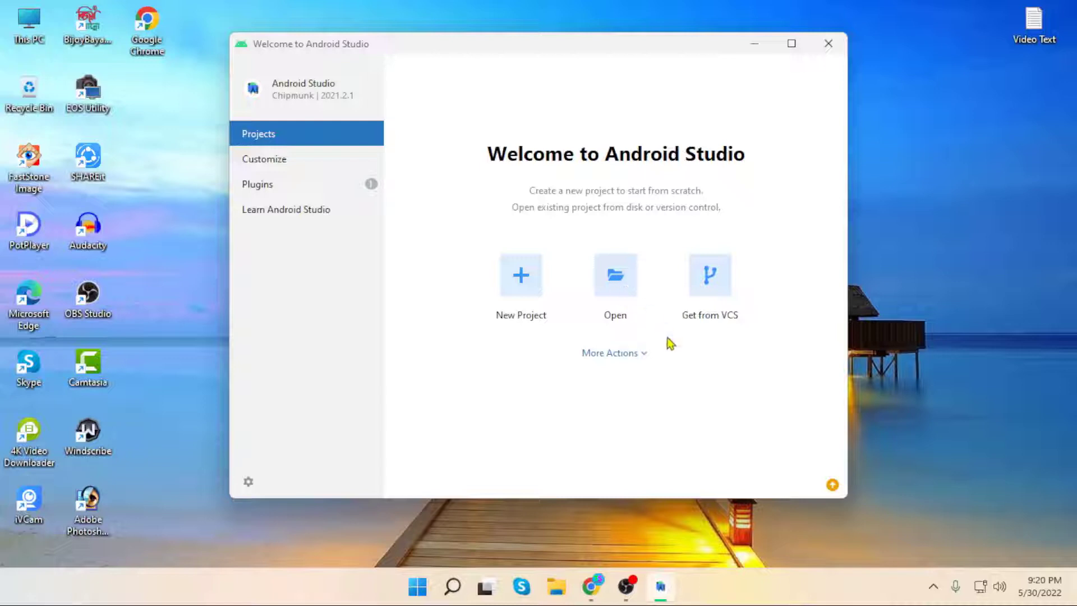
left_click(628, 355)
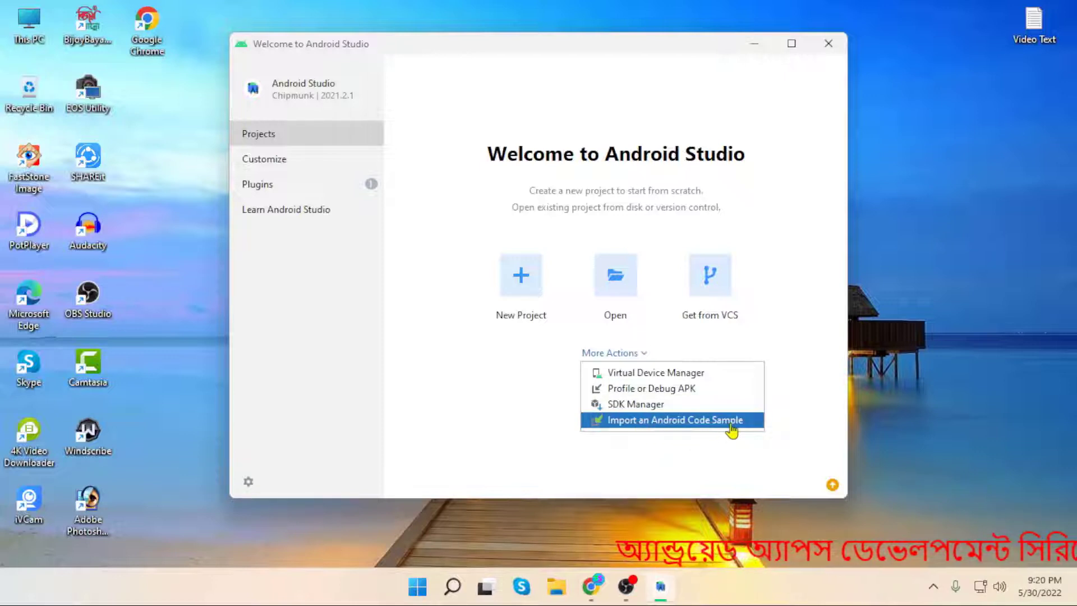
left_click(567, 432)
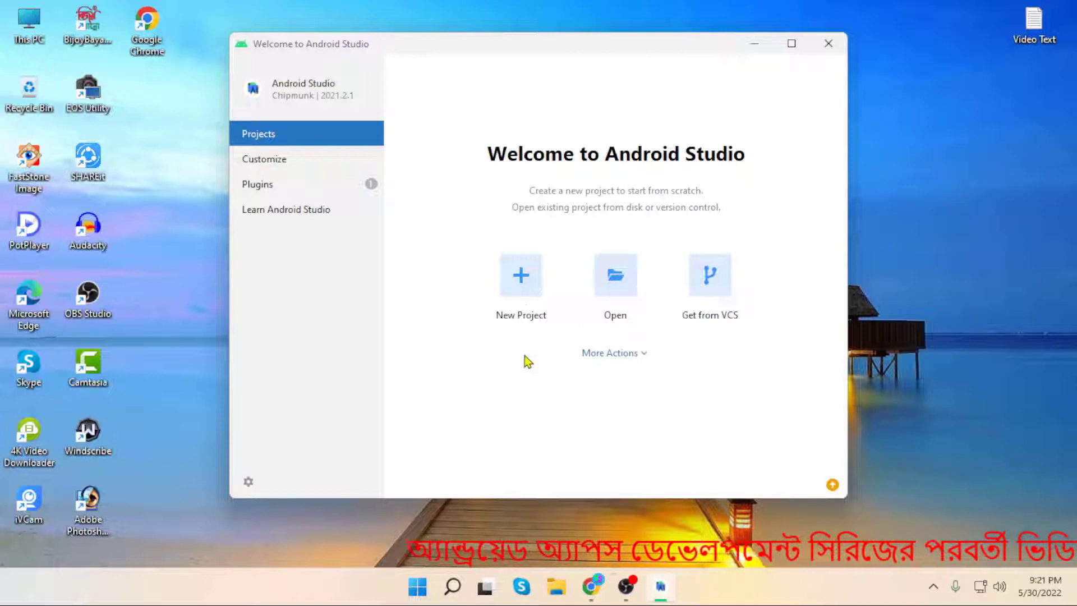
- Start a new project and examine the available Phone and Tablet activity templates
left_click(523, 282)
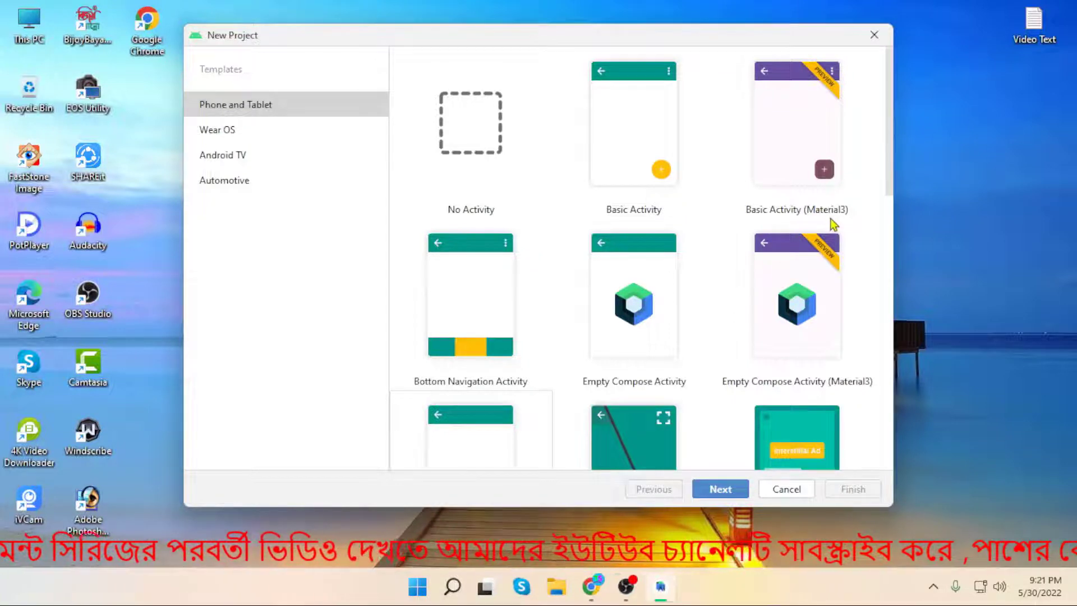
scroll(830, 223, "down", 1)
scroll(833, 194, "up", 1)
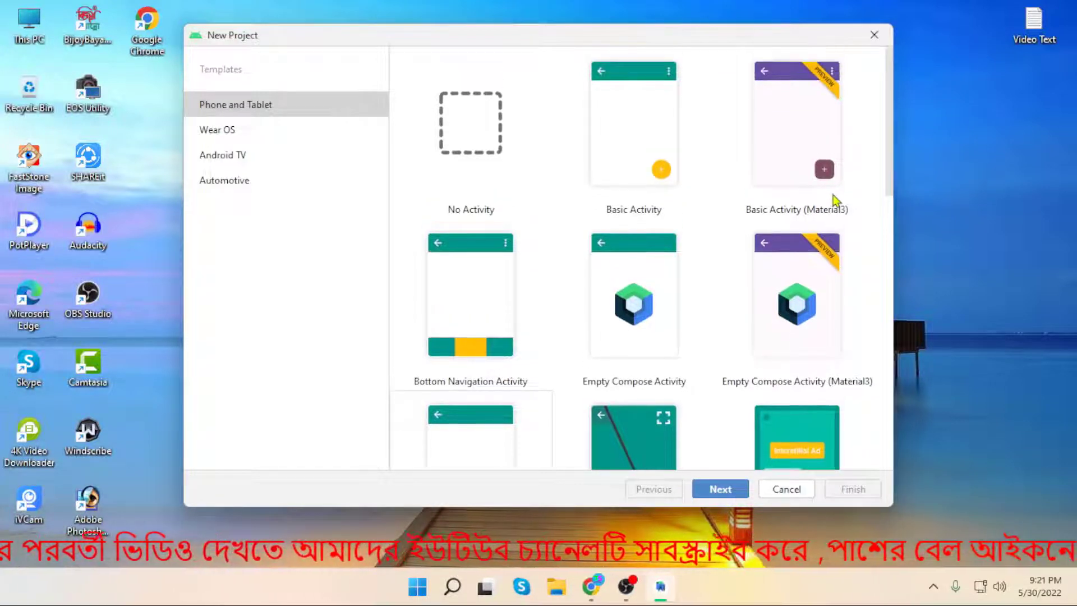
scroll(558, 290, "down", 3)
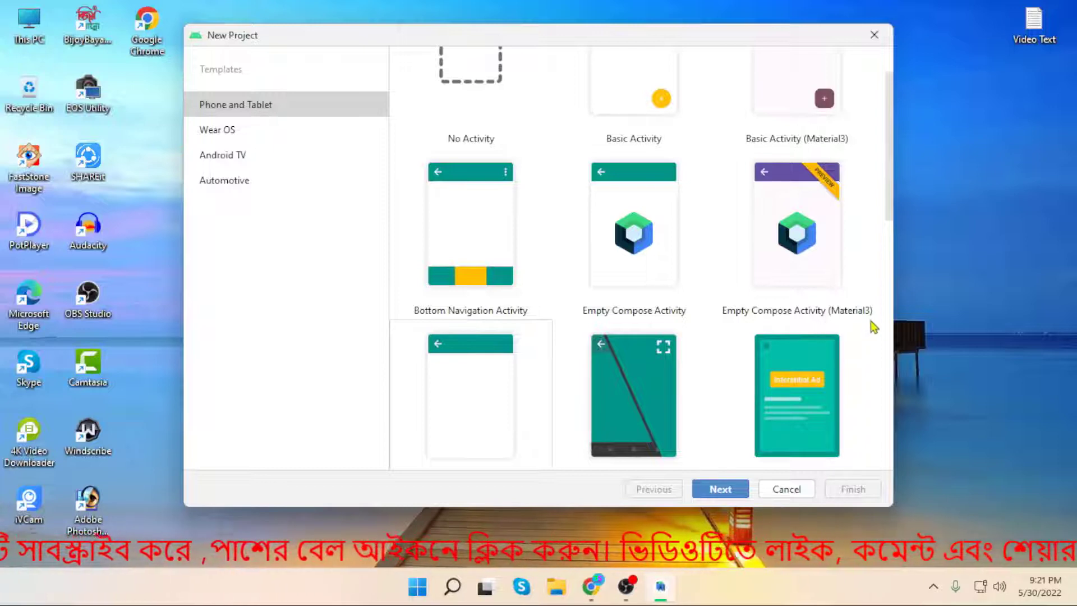
scroll(847, 297, "down", 3)
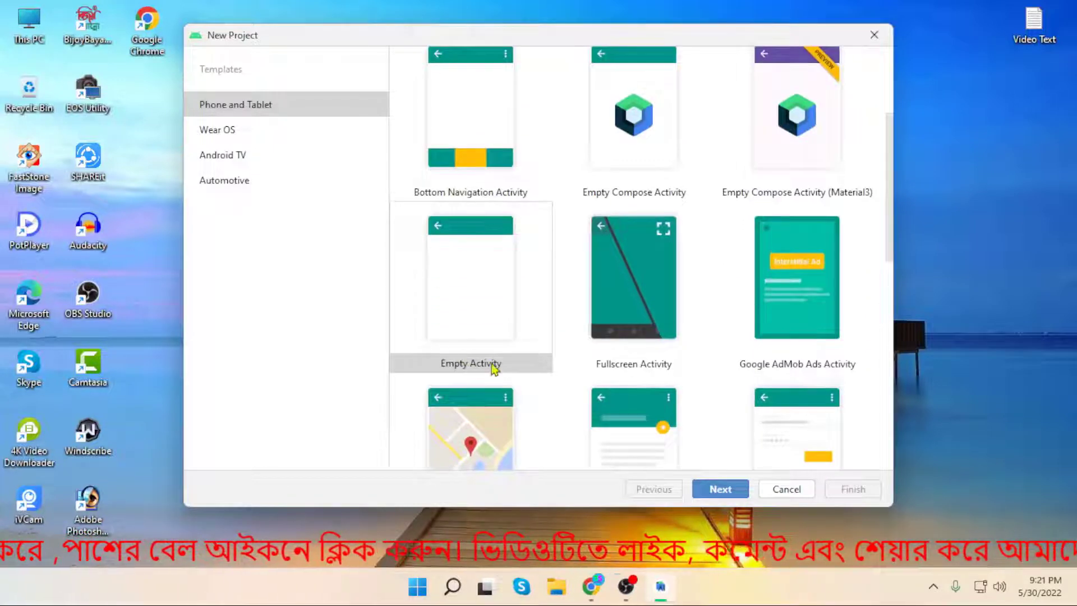
scroll(572, 339, "down", 1)
scroll(656, 286, "down", 1)
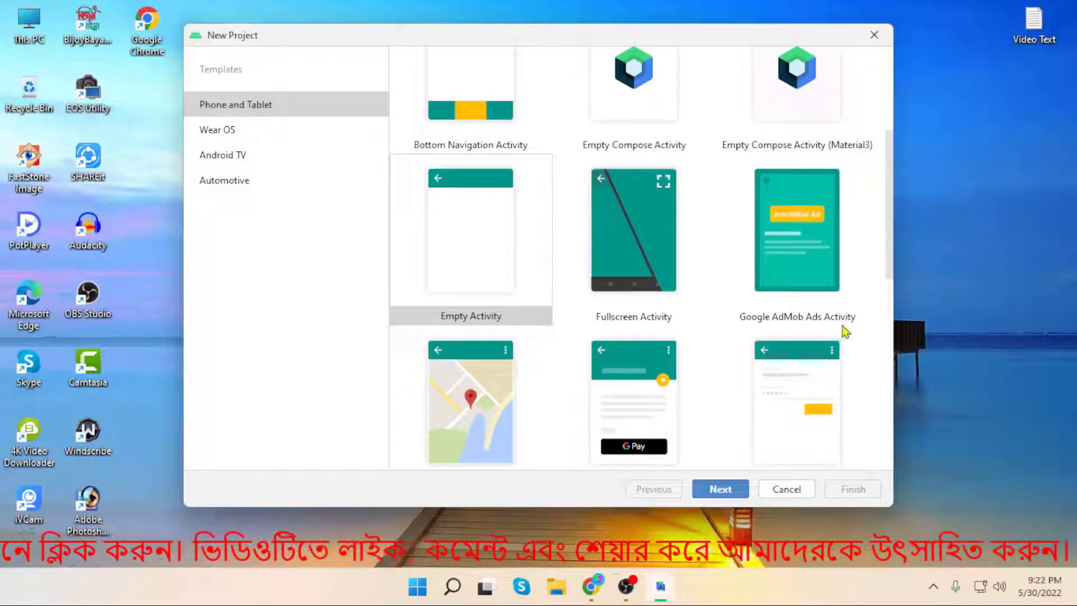
scroll(822, 266, "down", 5)
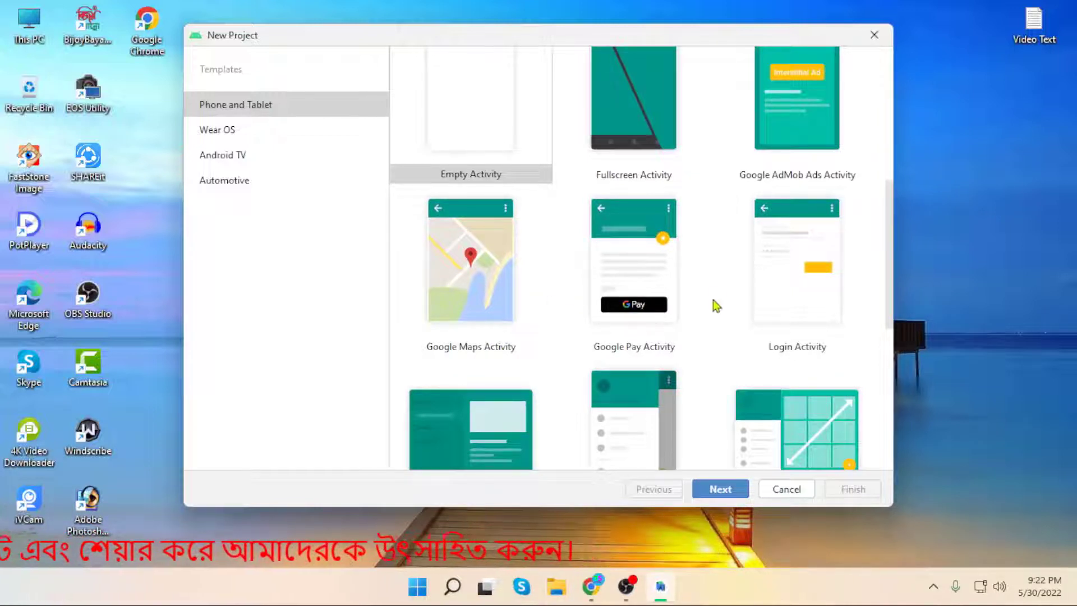
scroll(827, 277, "down", 1)
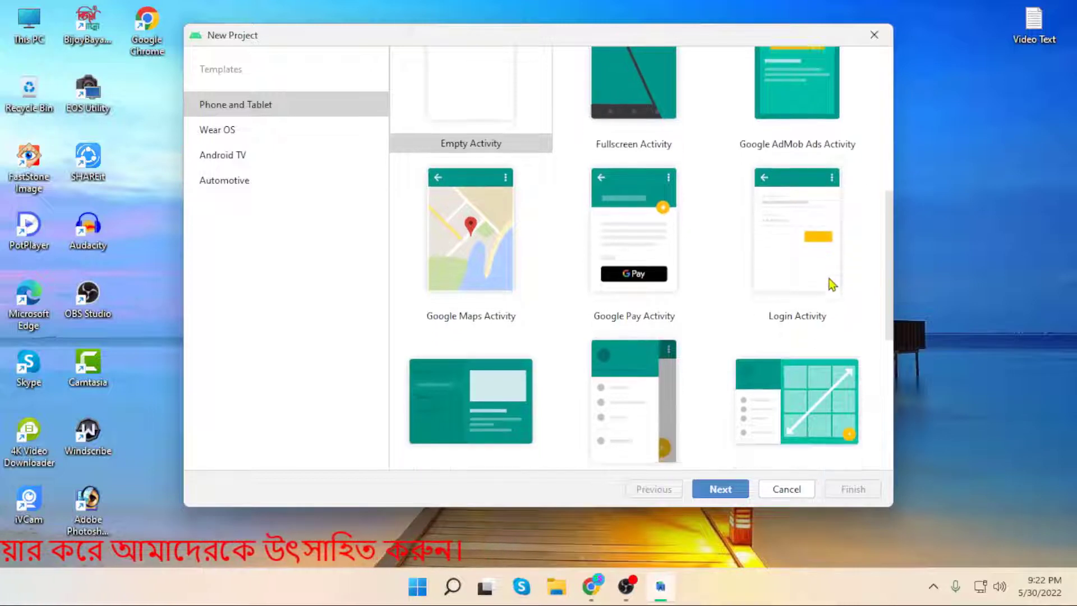
scroll(830, 276, "down", 3)
scroll(548, 380, "down", 1)
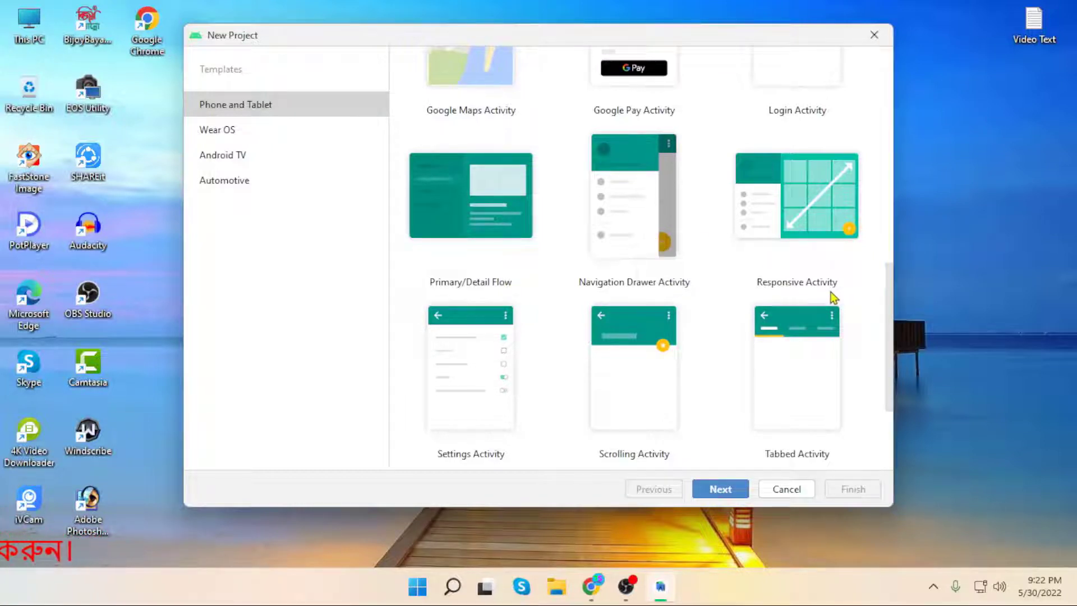
scroll(824, 218, "down", 3)
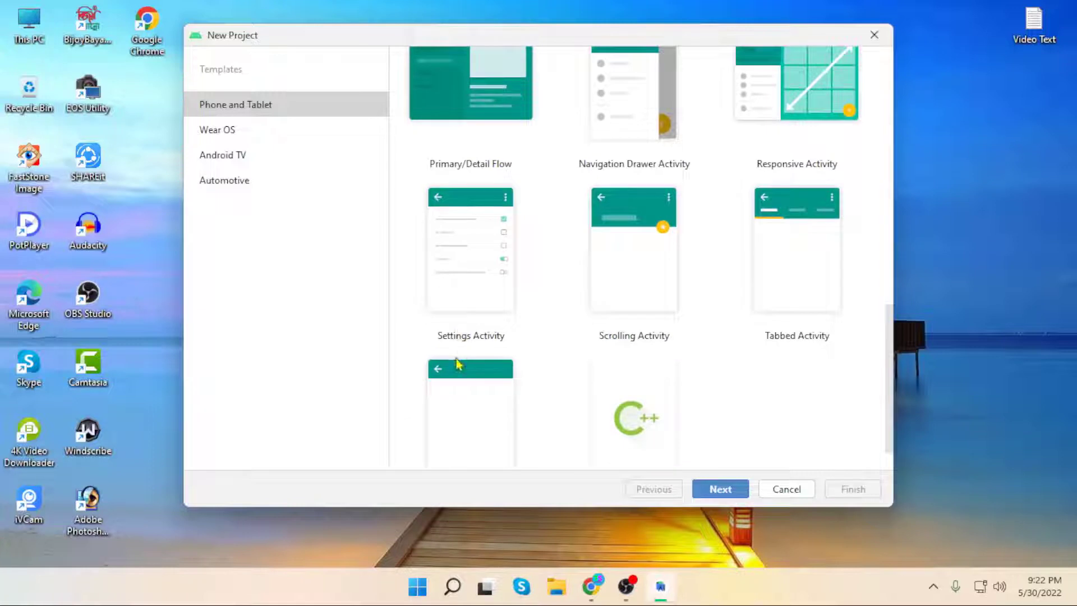
scroll(632, 365, "down", 1)
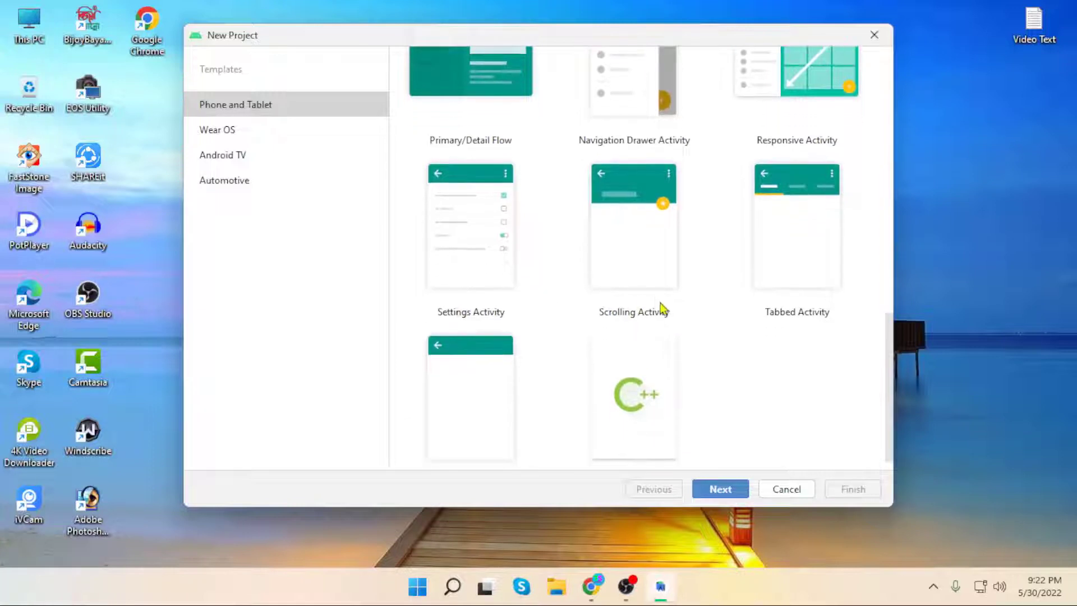
scroll(657, 303, "down", 1)
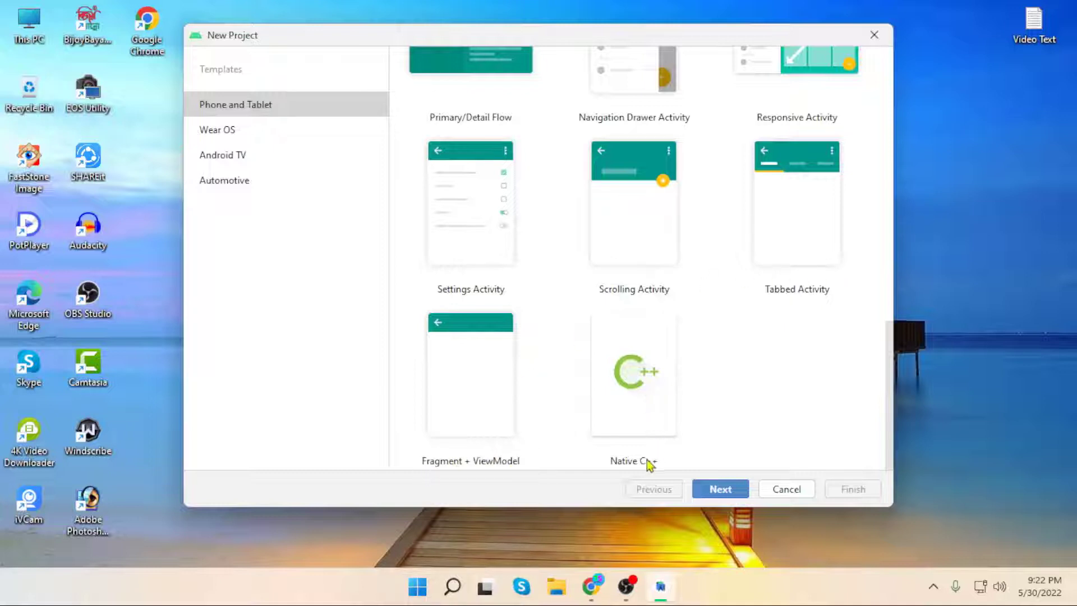
scroll(658, 408, "up", 10)
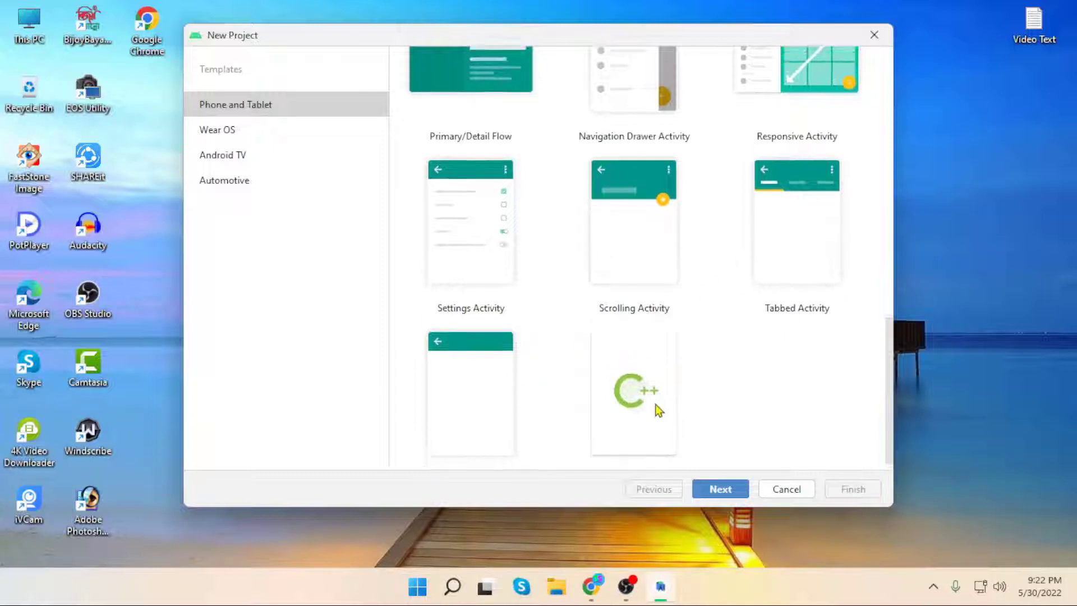
scroll(650, 408, "up", 10)
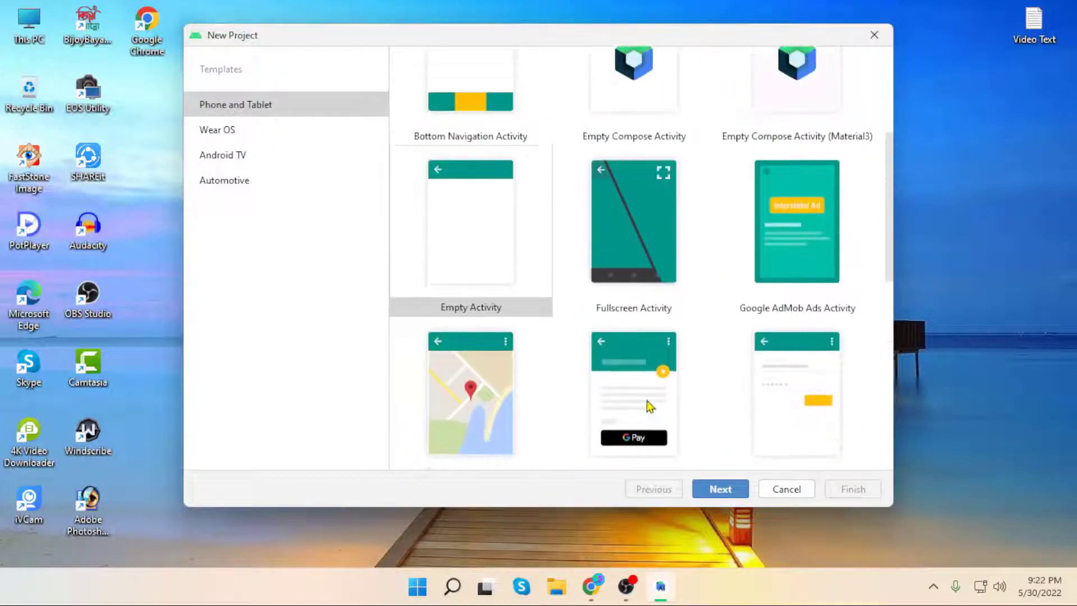
scroll(666, 317, "up", 1)
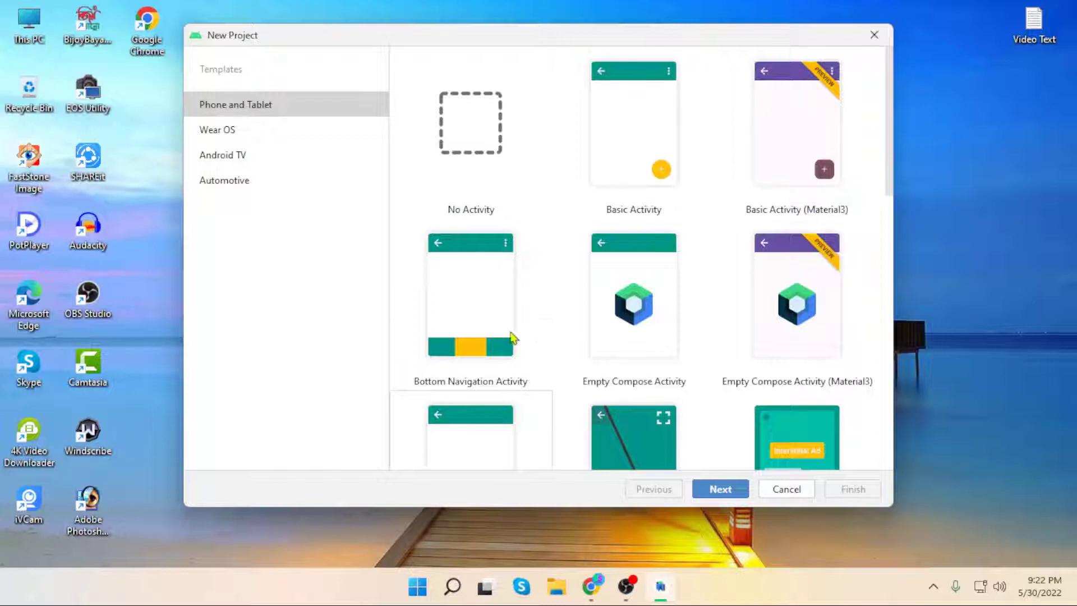
- Choose the Basic Activity template for the new project and continue to its configuration
scroll(567, 335, "down", 3)
scroll(565, 334, "up", 3)
left_click(635, 138)
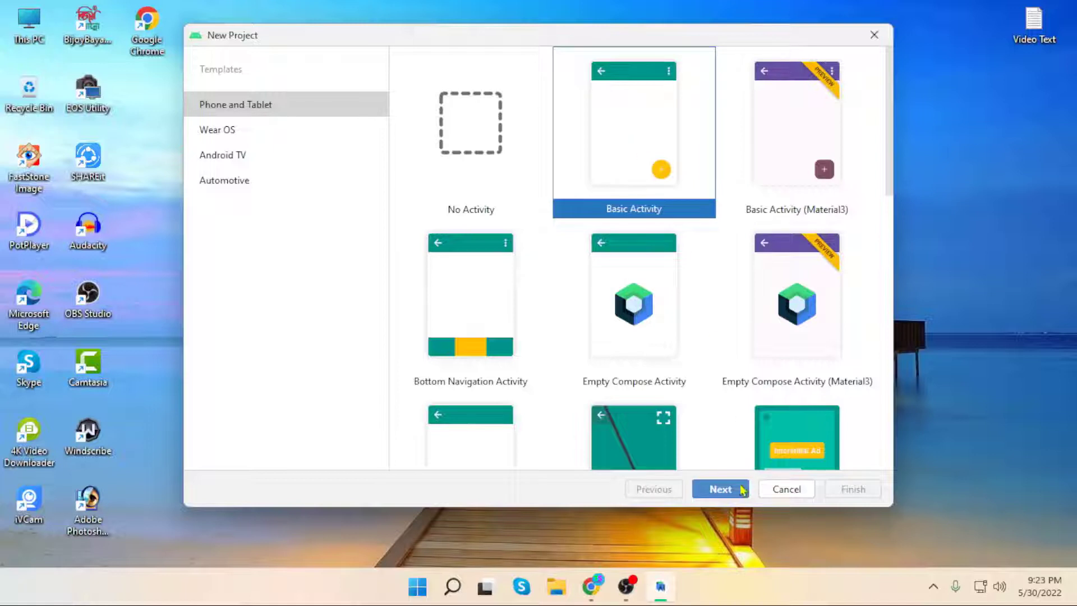
left_click(721, 490)
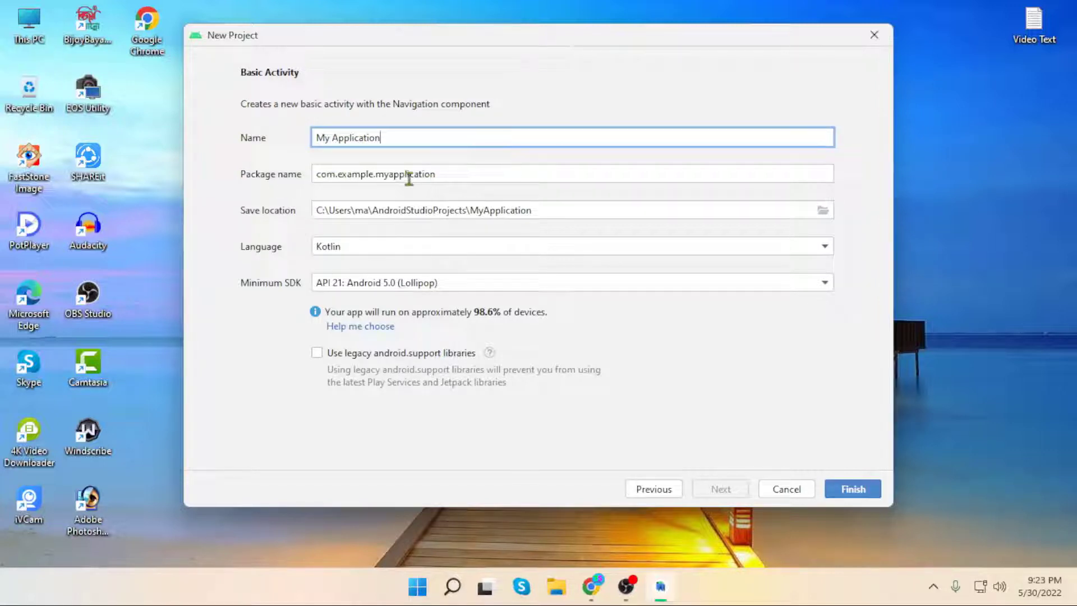
- Review the package name and set the project language to Java
left_click(460, 176)
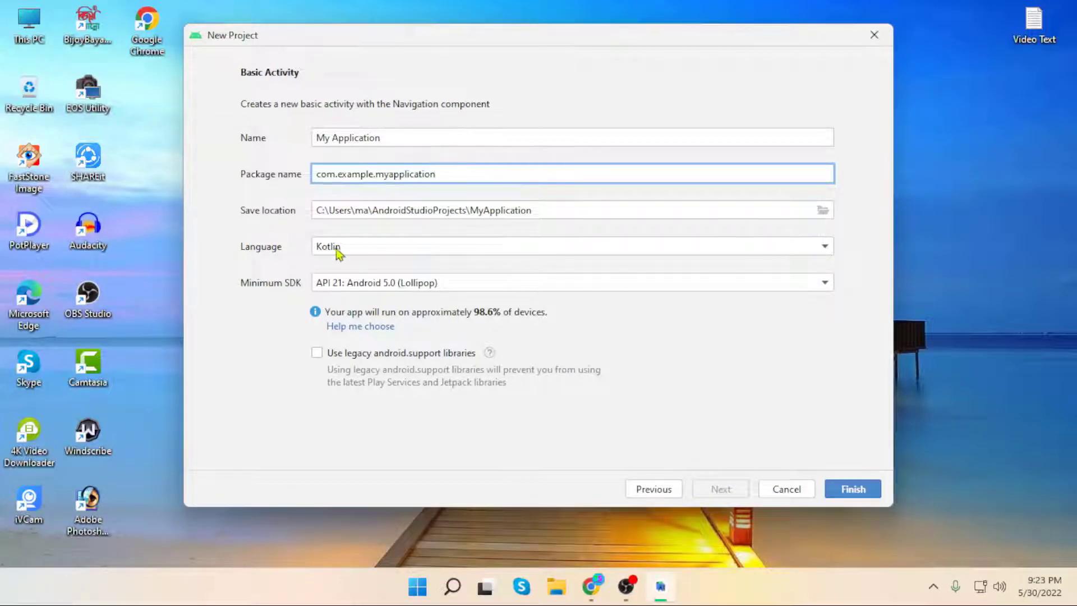
left_click(820, 245)
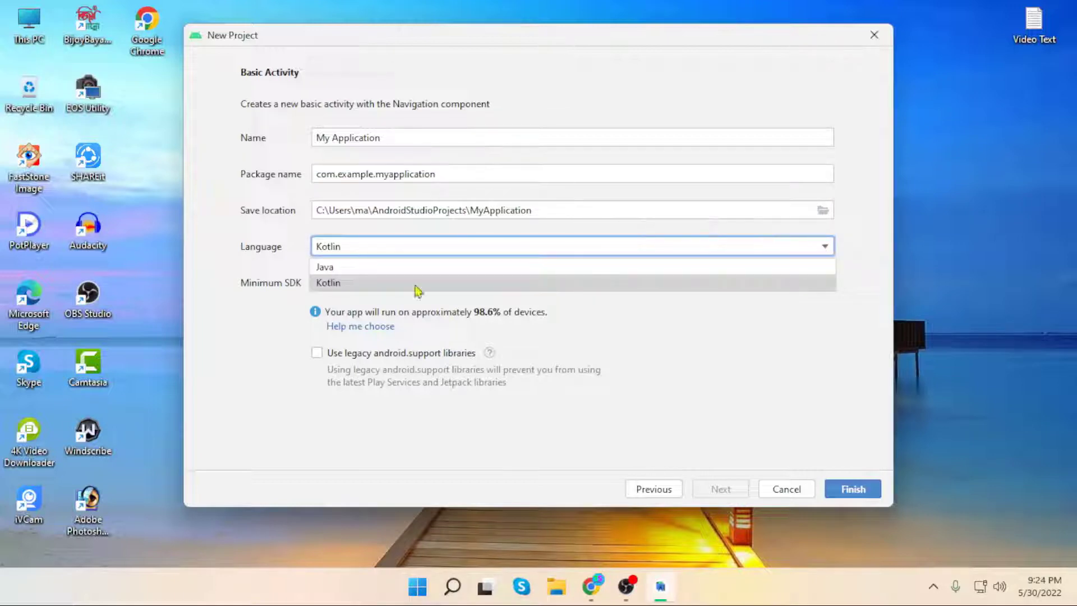
left_click(325, 267)
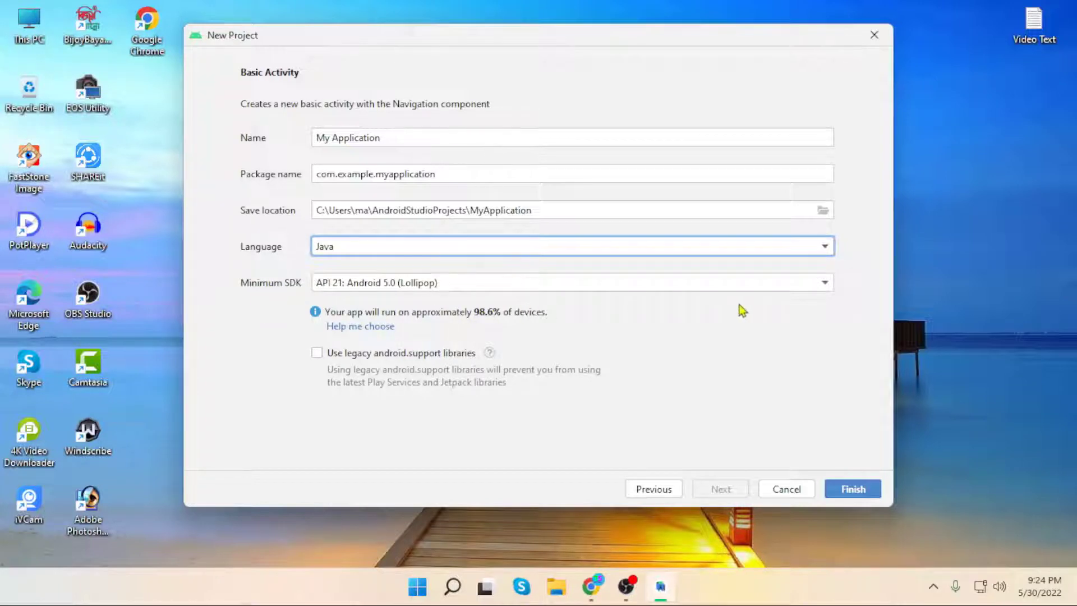
- Review the Minimum SDK versions, keep API 21: Android 5.0 (Lollipop), and create the project without legacy support libraries
left_click(701, 286)
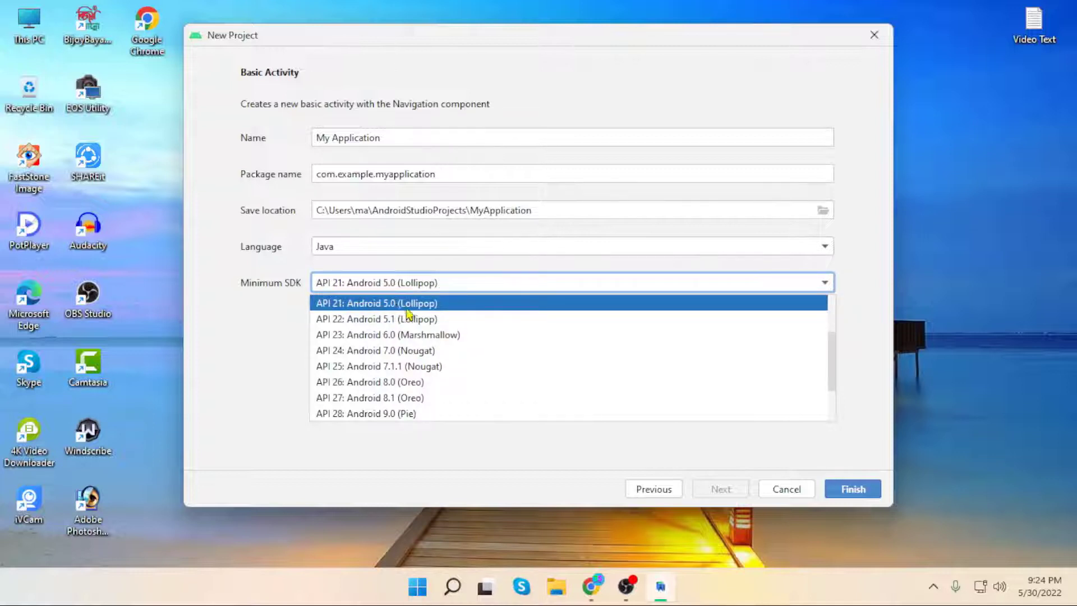
scroll(443, 331, "down", 2)
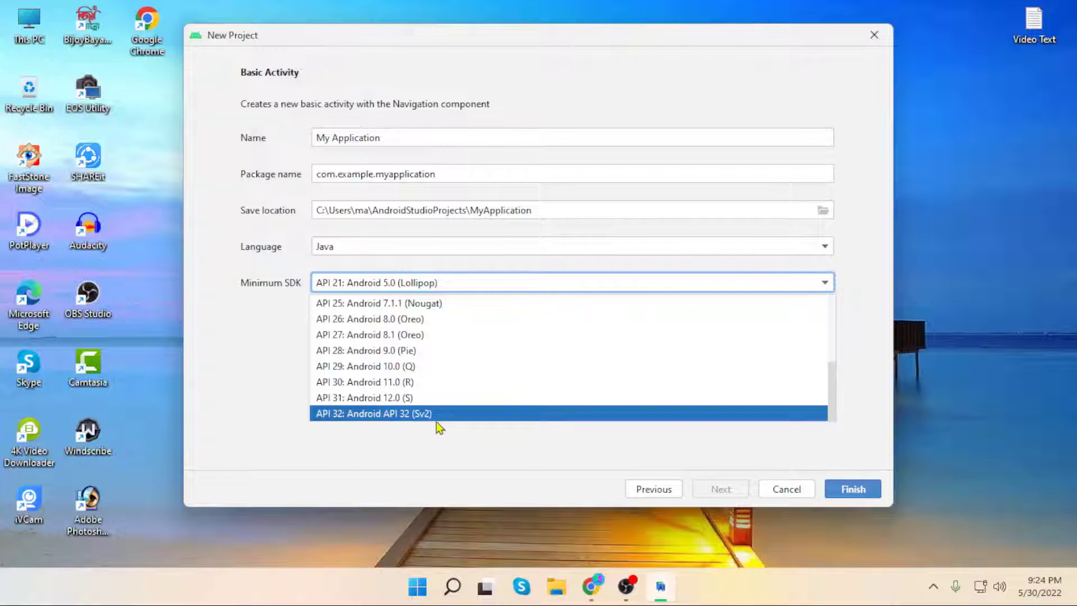
left_click(263, 411)
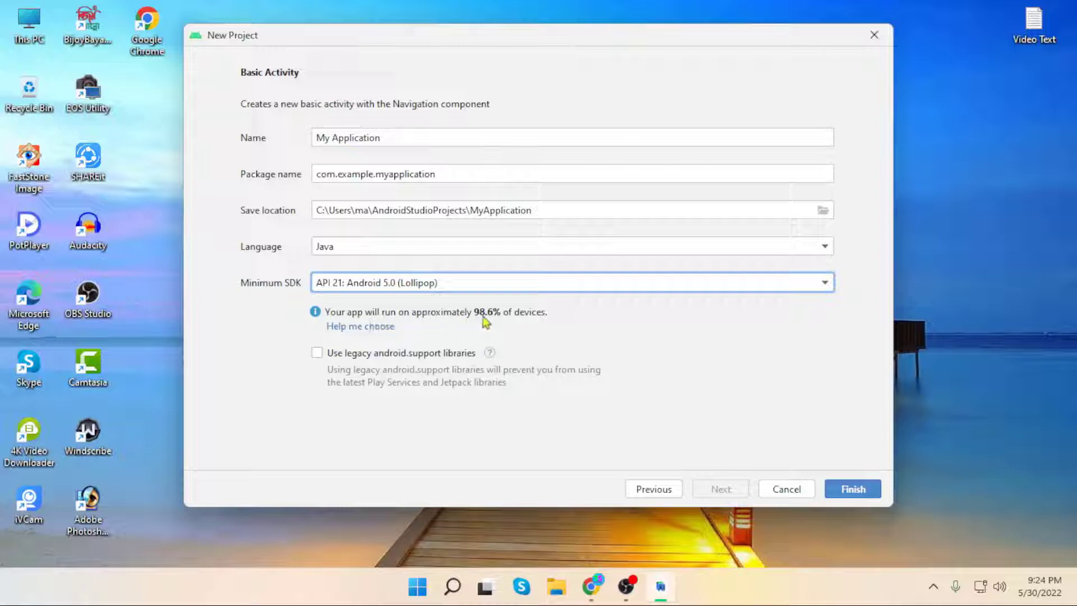
mouse_move(345, 357)
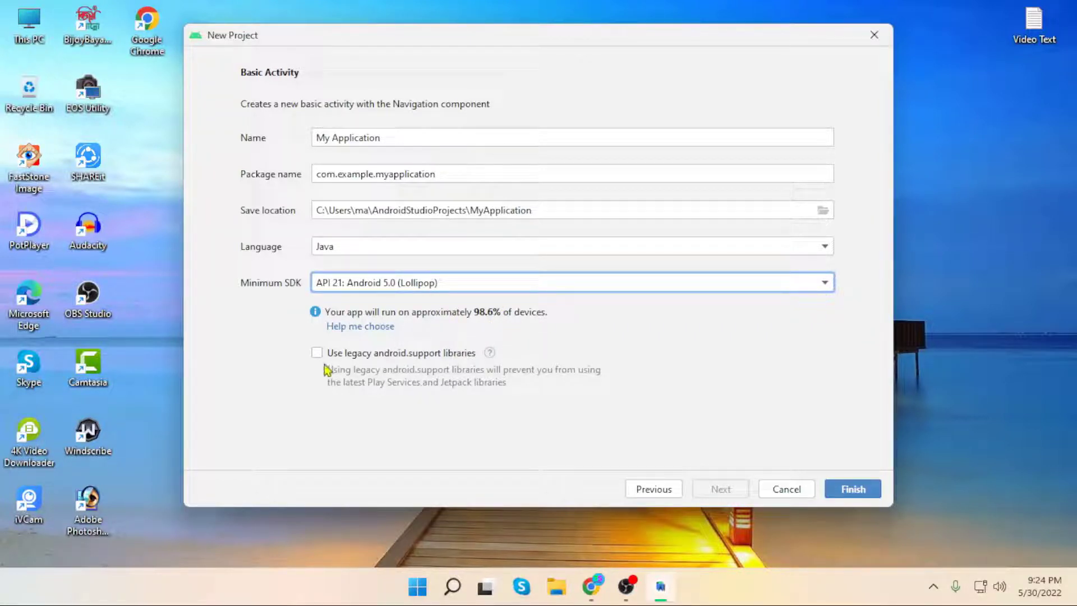
mouse_move(342, 367)
left_click(855, 492)
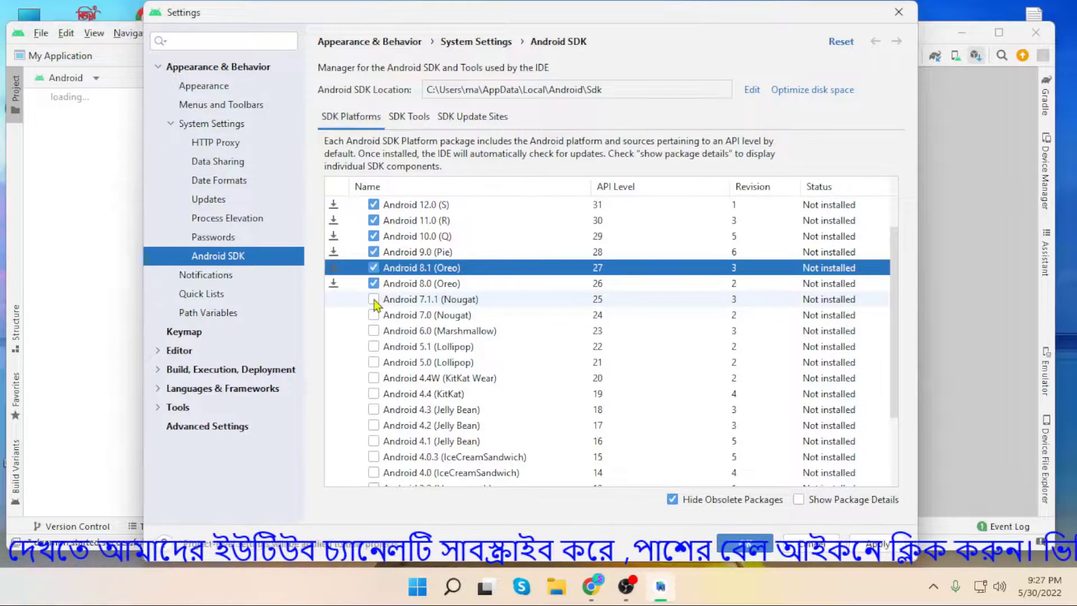
- Mark the Android 7.1.1 (Nougat), 7.0 (Nougat), 6.0 (Marshmallow) and 5.1 (Lollipop) SDK platforms for installation
left_click(374, 299)
left_click(373, 315)
left_click(374, 331)
left_click(373, 346)
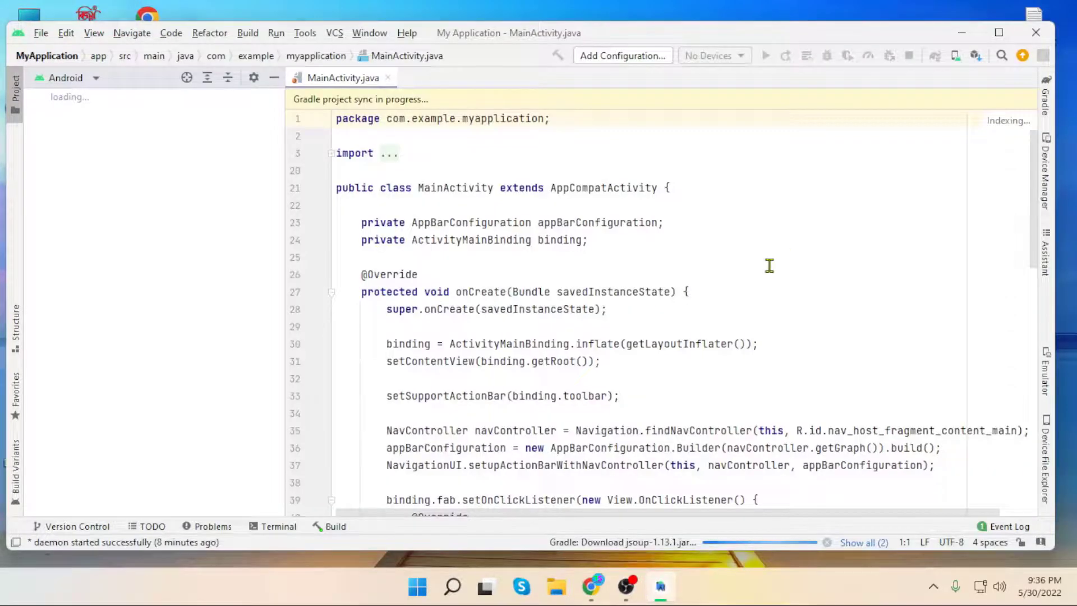
- Start creating a virtual device, choose the Pixel 5 phone as its hardware and continue to the system image selection
left_click(955, 56)
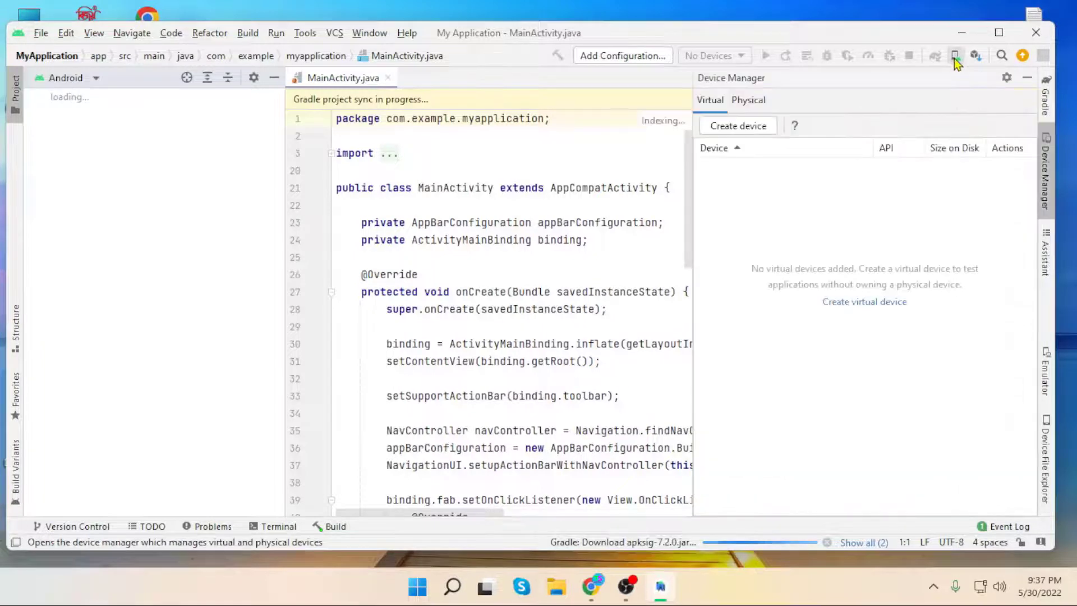
left_click(753, 127)
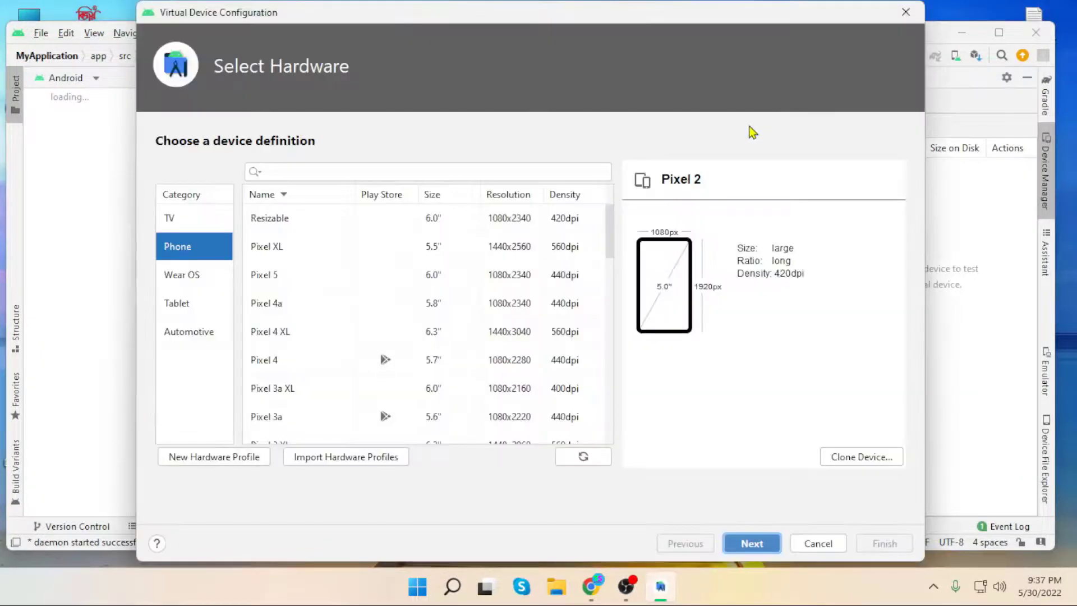
left_click(270, 279)
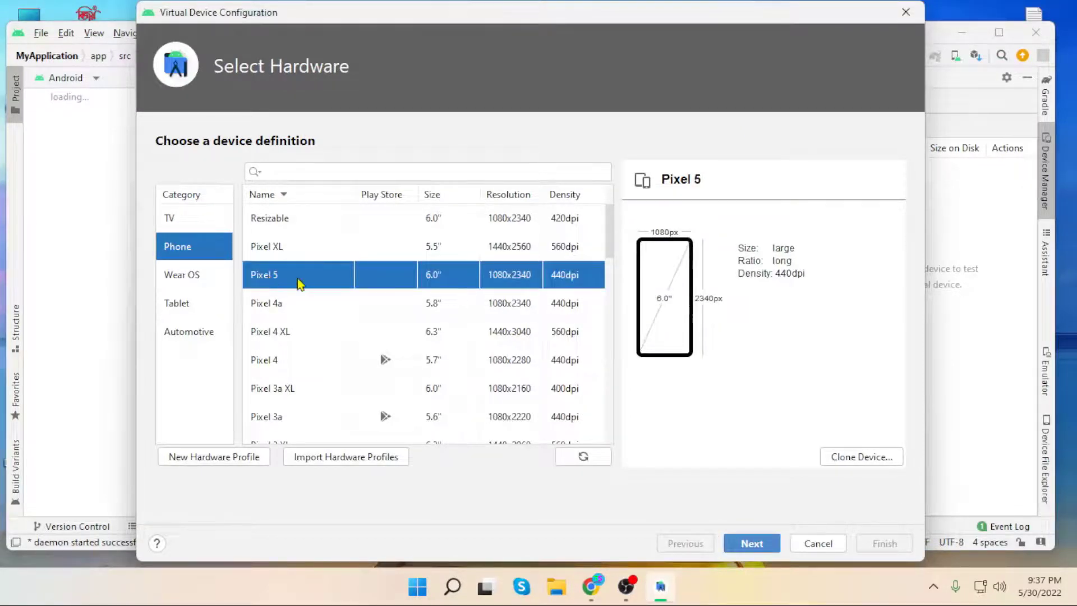
left_click(752, 544)
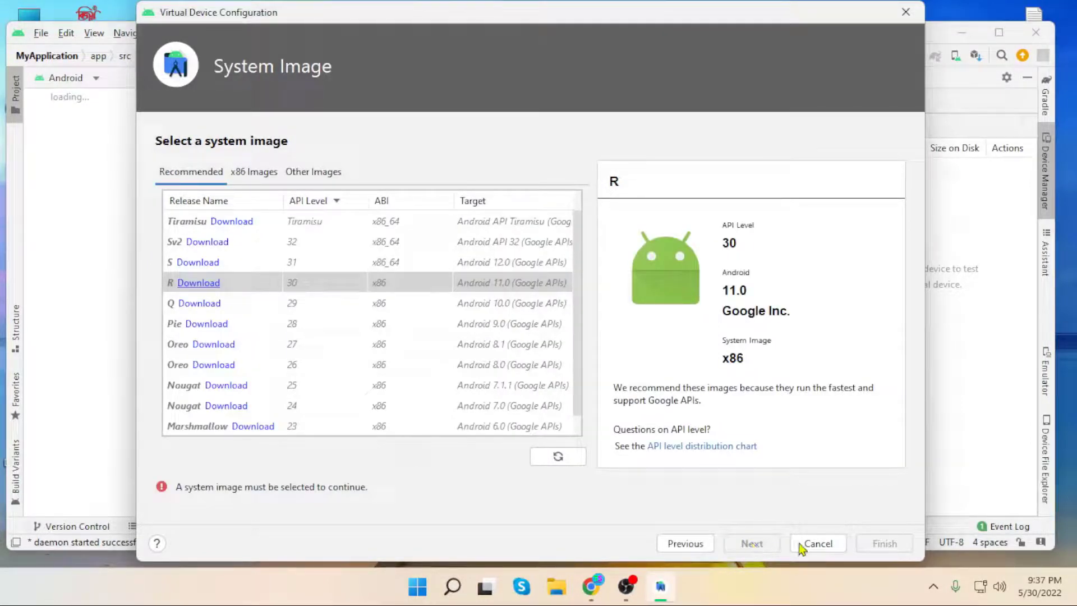
- Download the recommended R system image (API 30, x86, Android 11.0 with Google APIs) and finish its installation
left_click(199, 283)
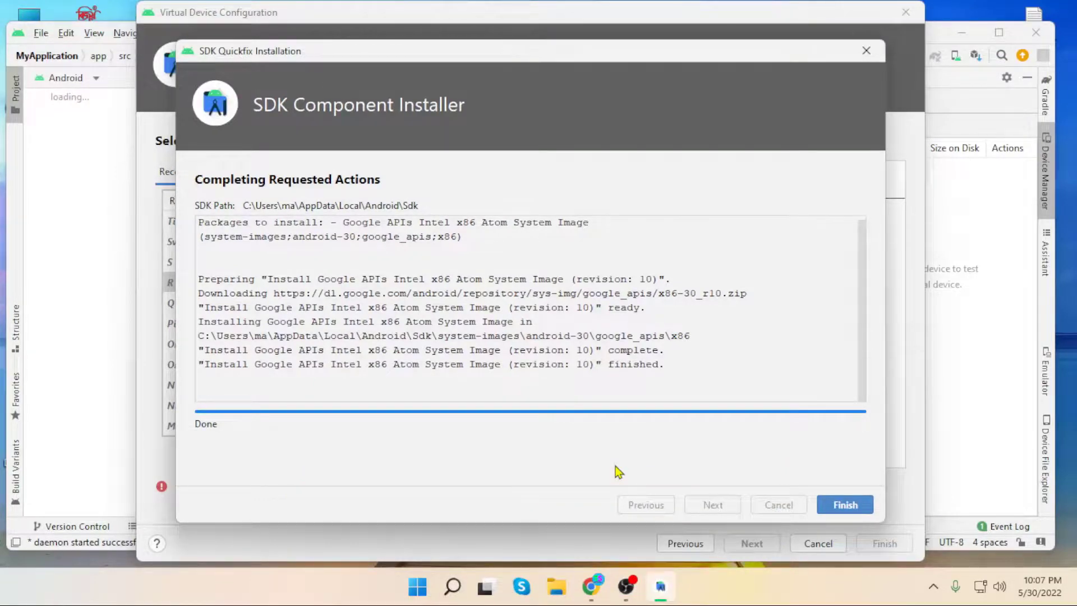
left_click(844, 507)
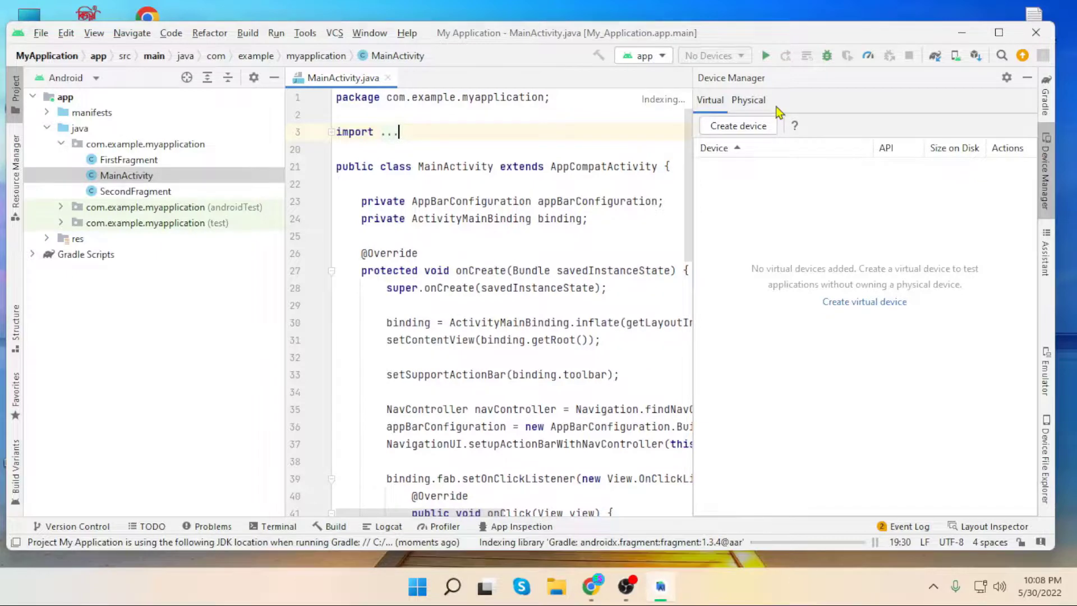
- Restart the virtual device creation with the Pixel 5 phone hardware definition
left_click(769, 126)
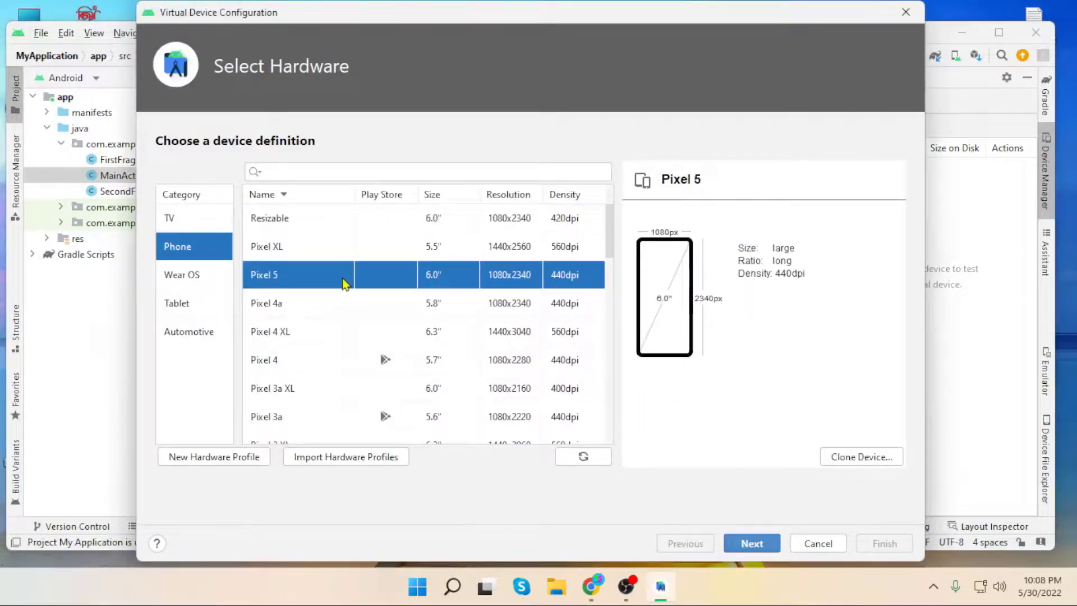